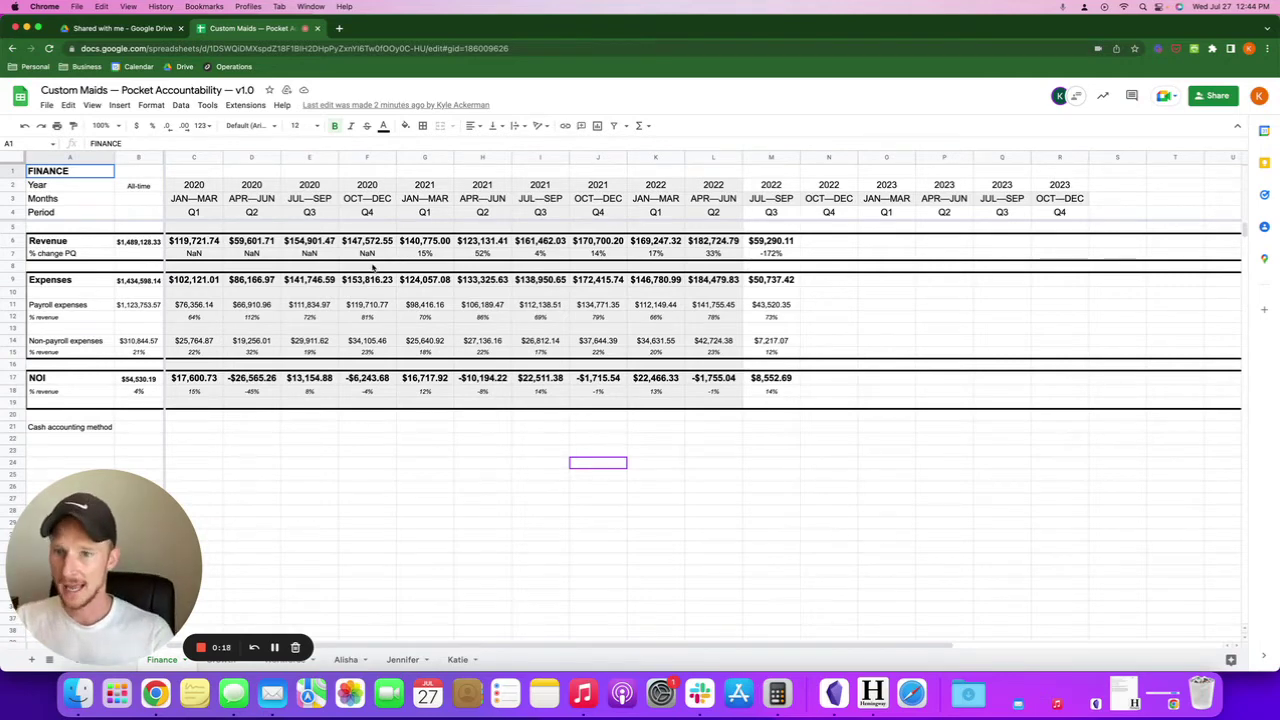
Check the NaN cells of the % change PQ row and its 2021 Q1 formula
{"action": "left_click_drag", "start_coordinate": [368, 255], "coordinate": [60, 254]}
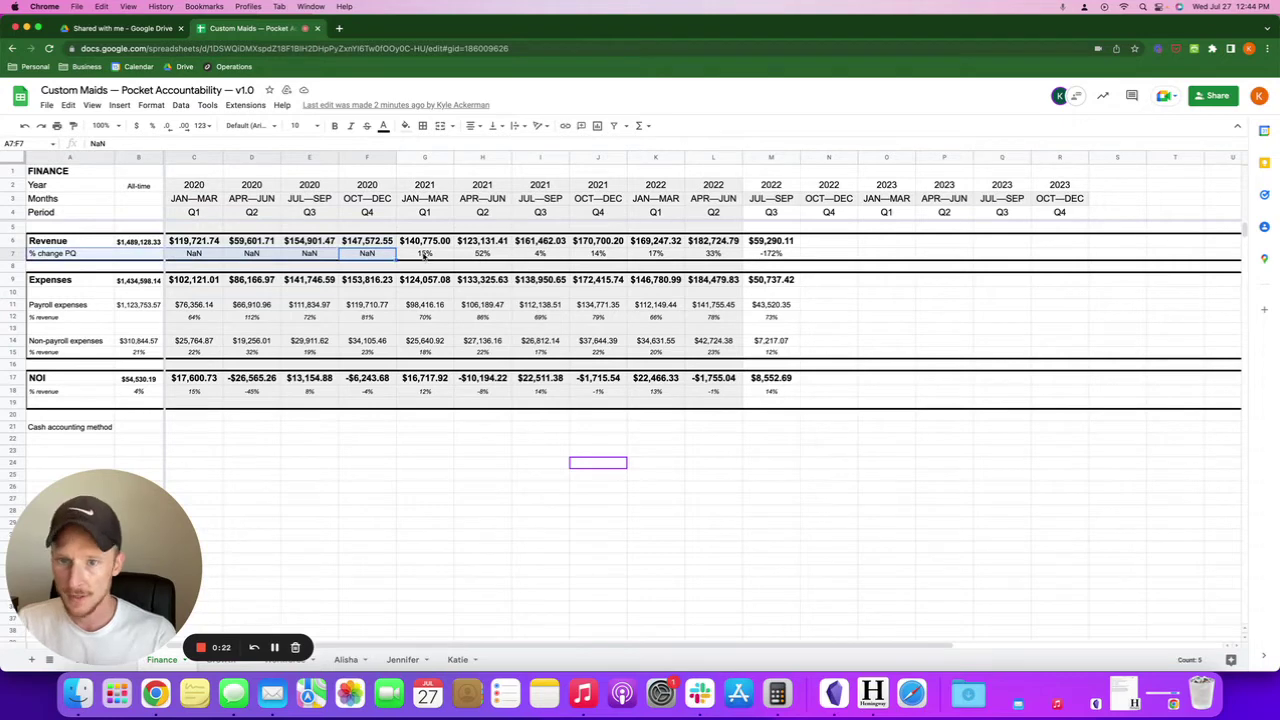
{"action": "left_click", "coordinate": [427, 256]}
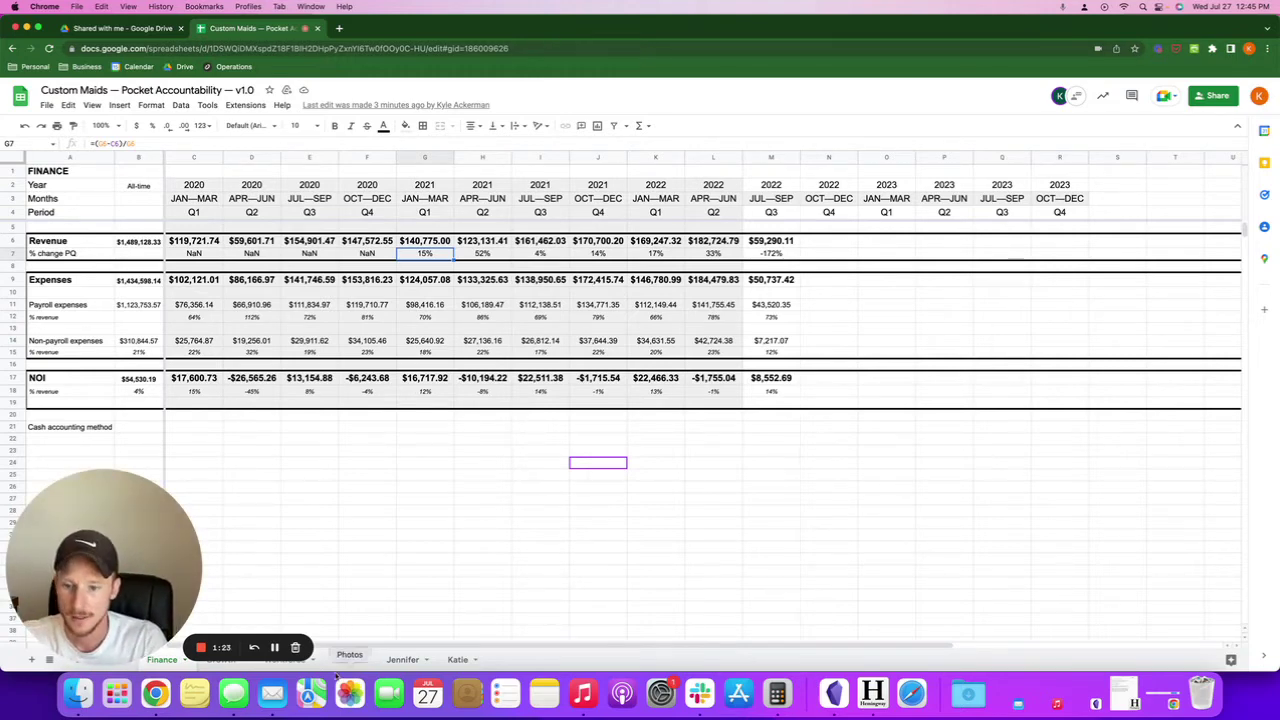
{"action": "left_click_drag", "start_coordinate": [125, 577], "coordinate": [665, 495]}
On the Growth sheet, unhide the 2020–2021 quarterly columns C–J and select the 2021 Q4 column
{"action": "key", "text": "alt+Down"}
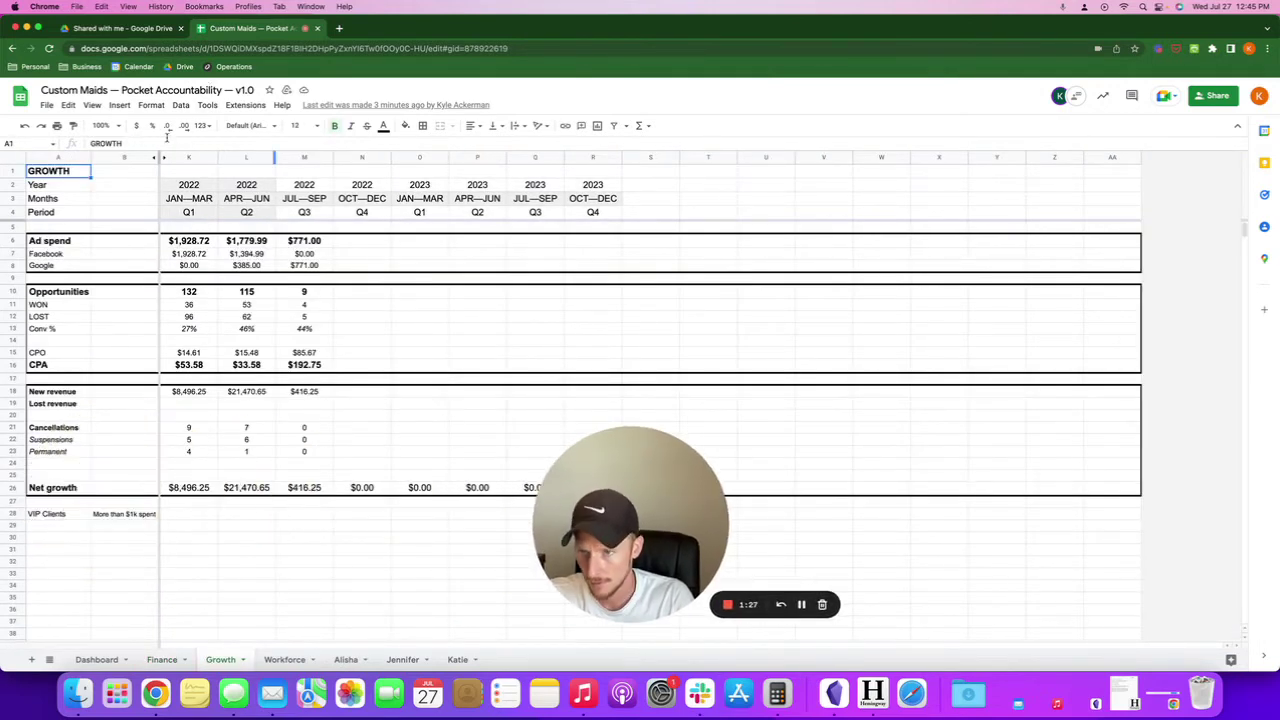
{"action": "left_click", "coordinate": [166, 160]}
{"action": "left_click_drag", "start_coordinate": [630, 503], "coordinate": [133, 513]}
{"action": "left_click", "coordinate": [470, 391]}
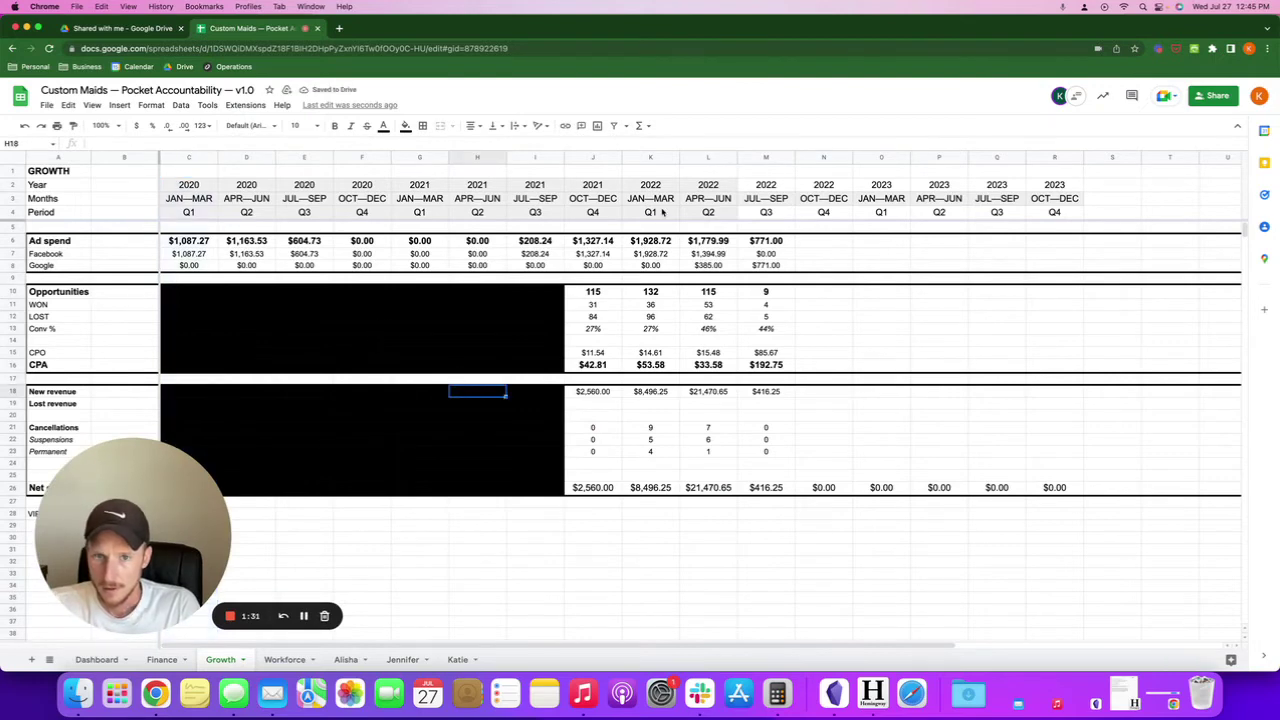
{"action": "left_click", "coordinate": [592, 158]}
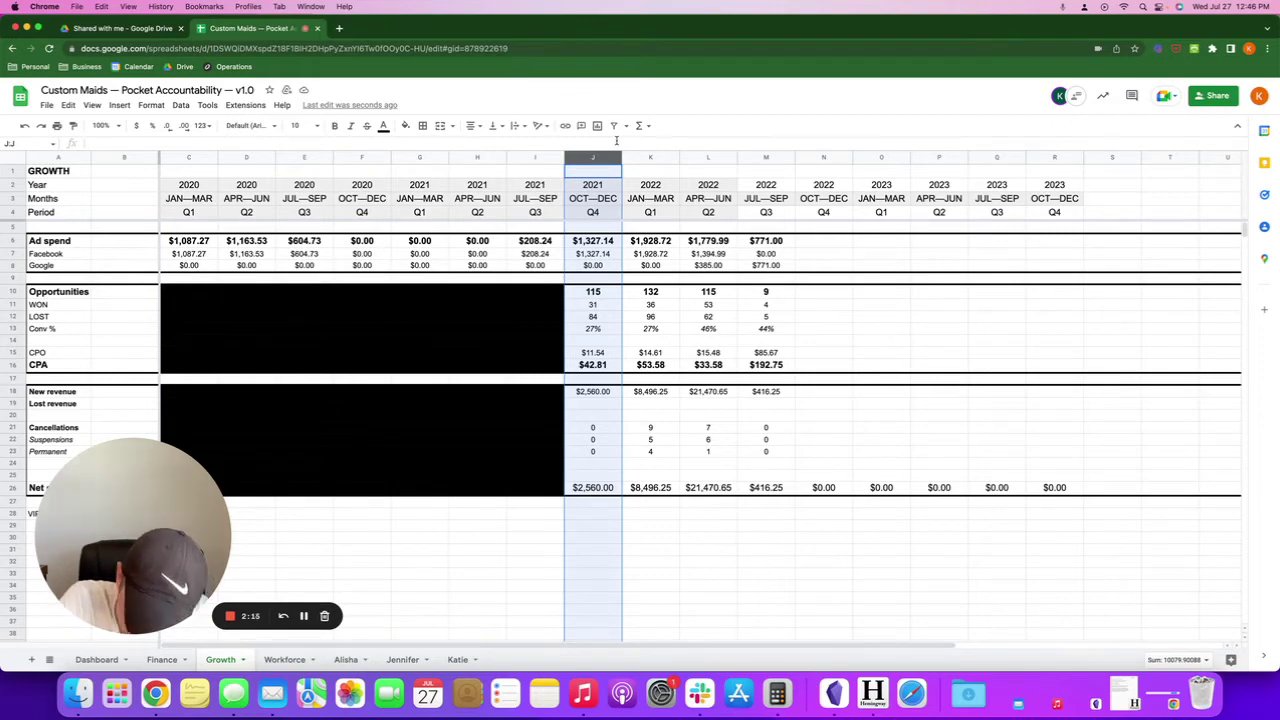
Switch to the Workforce sheet showing applicants, interviews and hires by quarter
{"action": "left_click", "coordinate": [284, 659]}
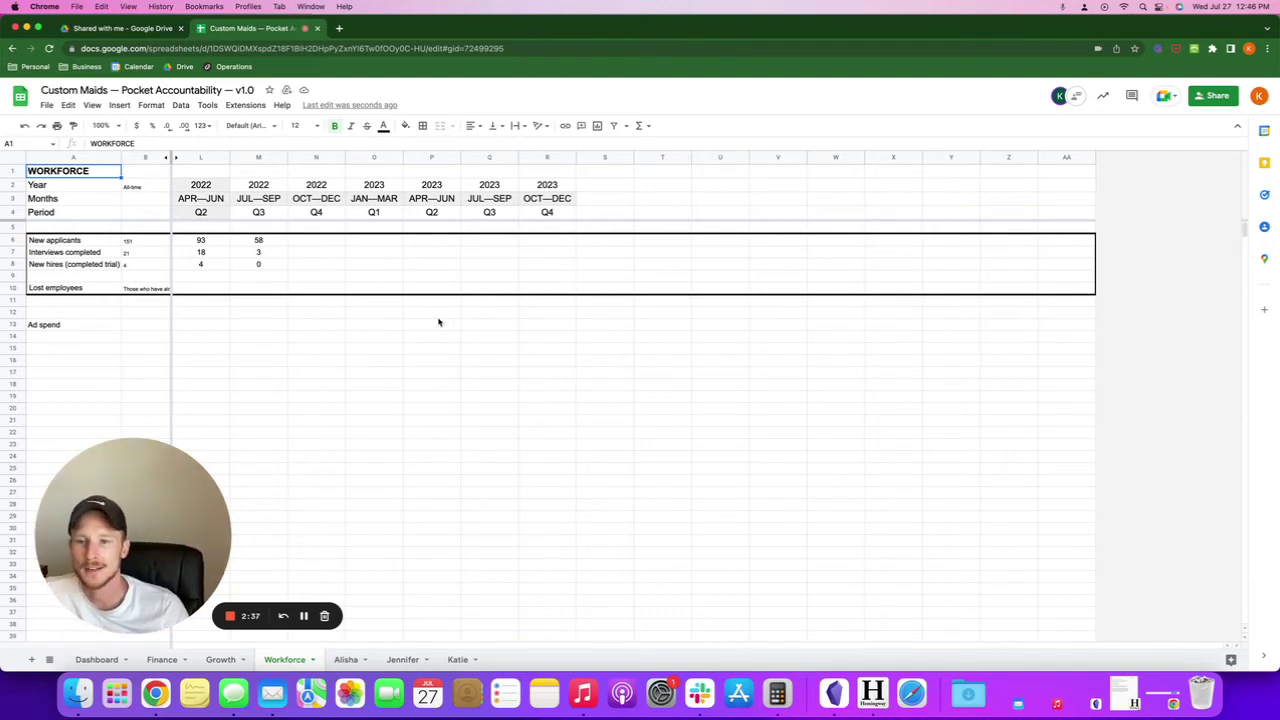
Back on the Finance sheet, enter the label Scoring in A23 below Cash accounting method
{"action": "left_click", "coordinate": [162, 659]}
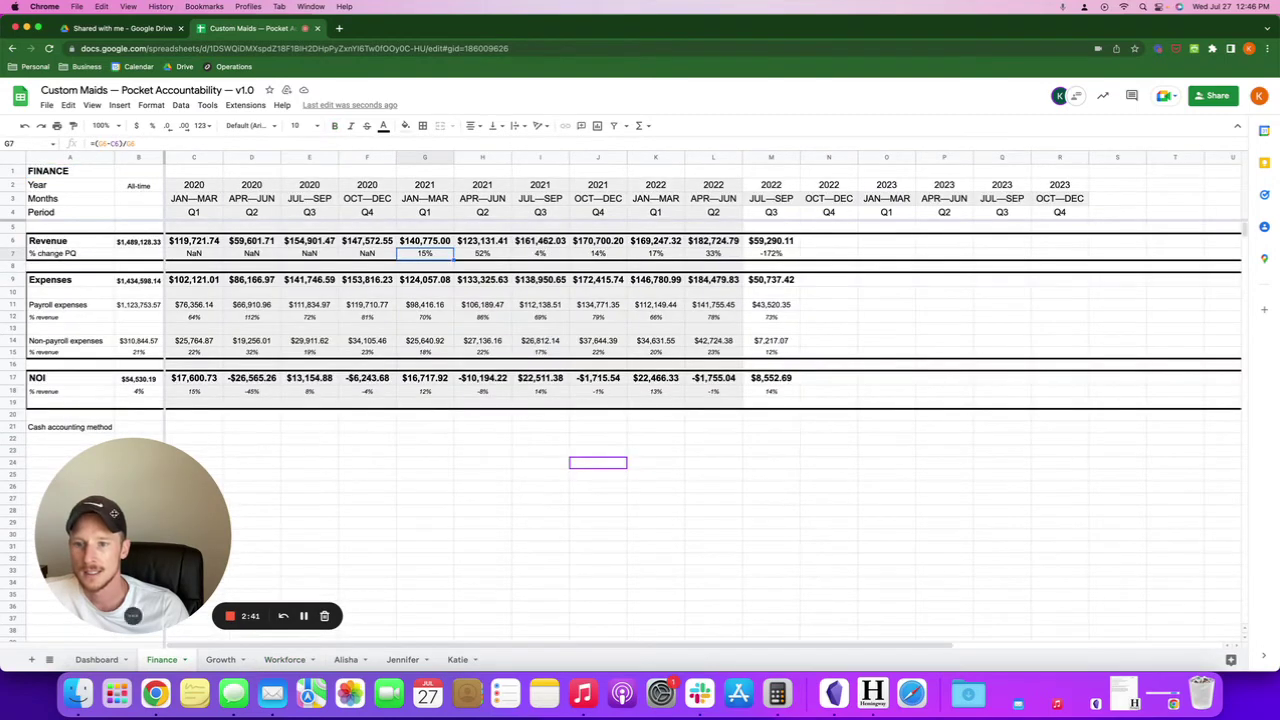
{"action": "left_click_drag", "start_coordinate": [150, 580], "coordinate": [540, 230]}
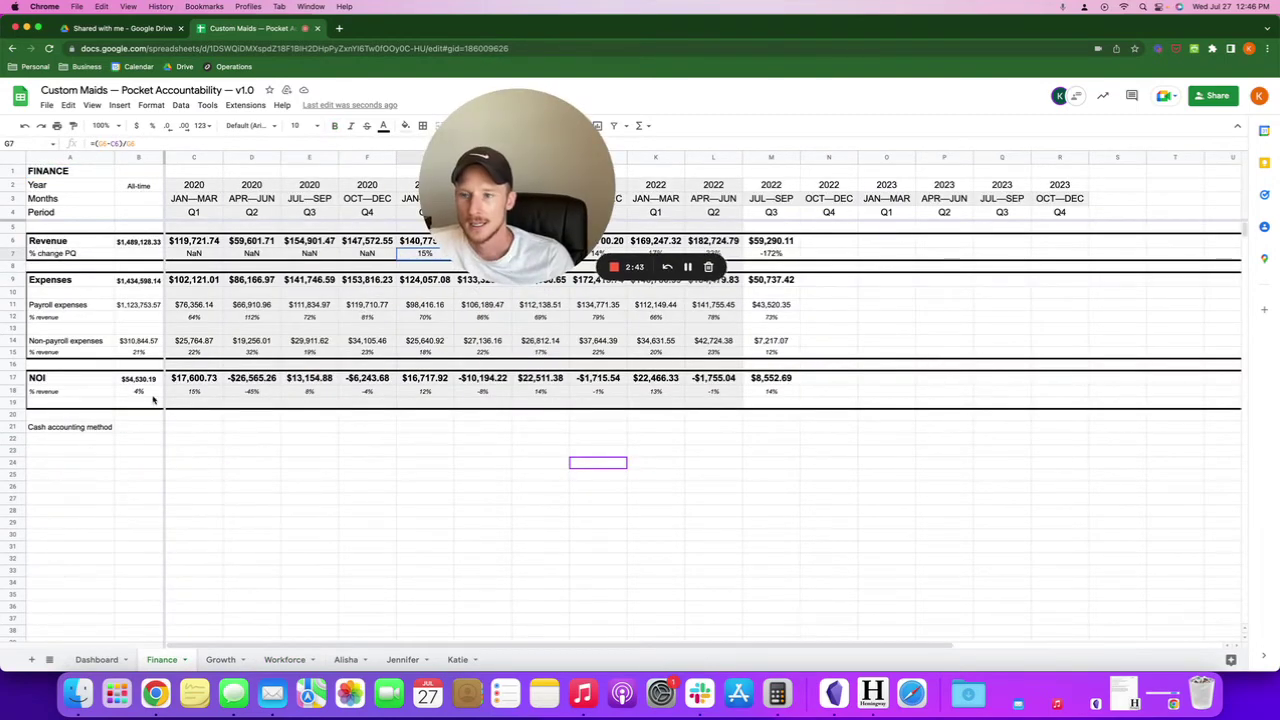
{"action": "left_click", "coordinate": [50, 452]}
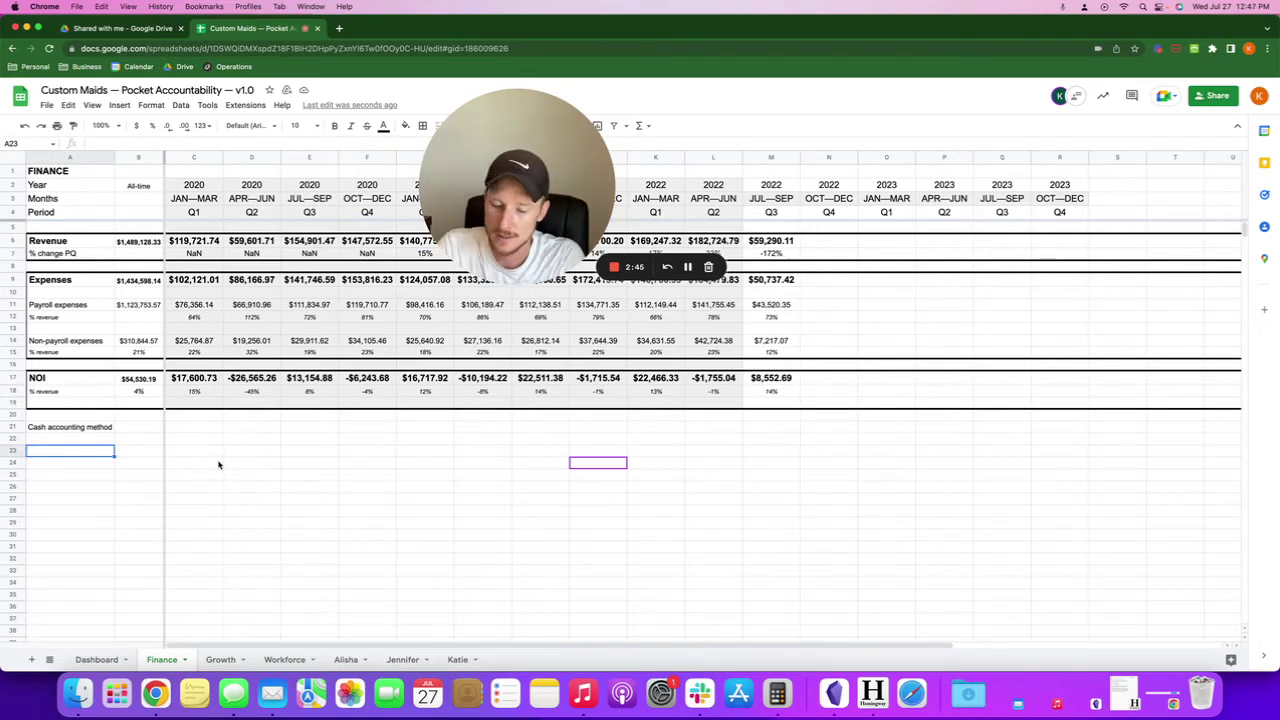
{"action": "type", "text": "Scoring"}
{"action": "key", "text": "Return"}
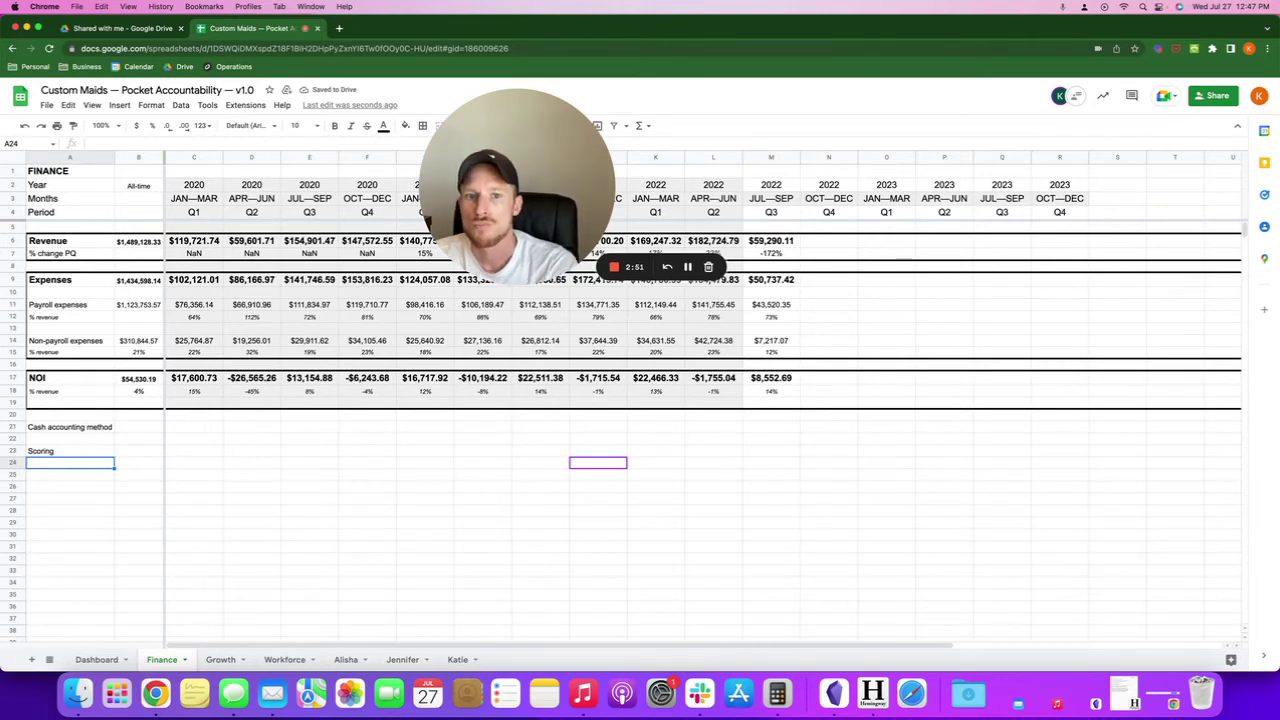
Add a Revenue growth row with % in column B and make the Scoring heading bold
{"action": "type", "text": "Revenue rgw"}
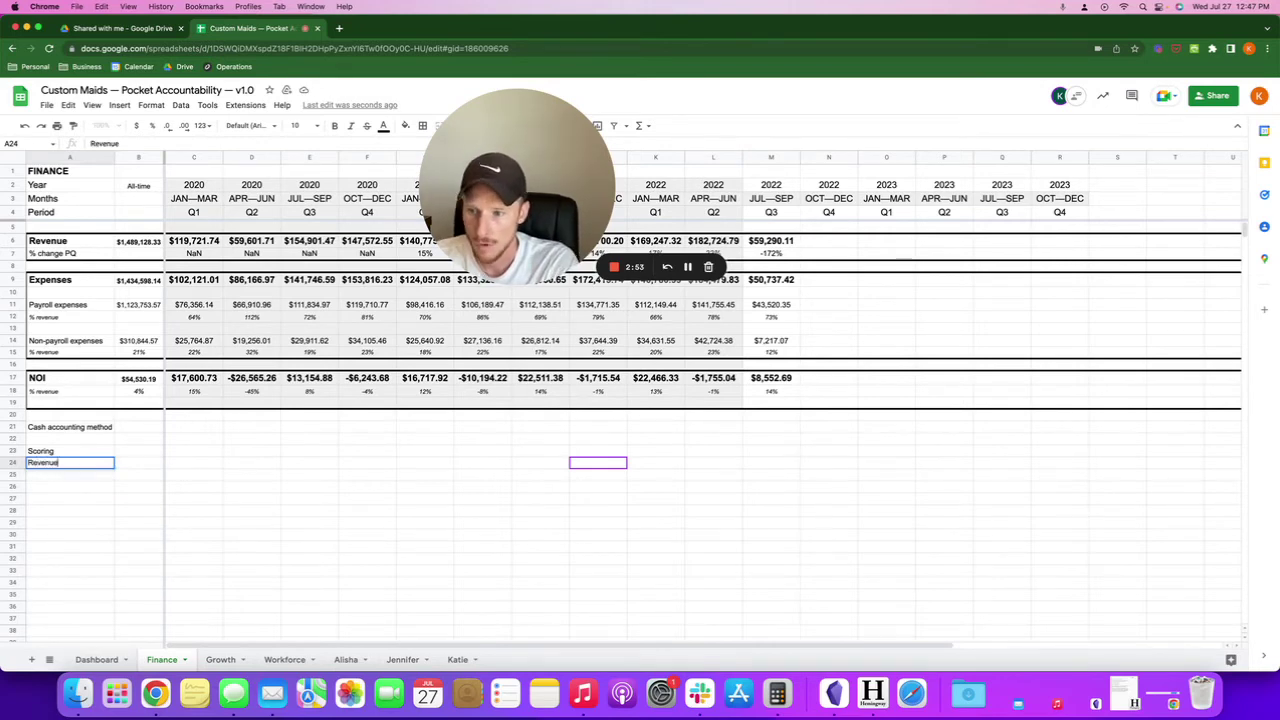
{"action": "key", "text": "BackSpace"}
{"action": "key", "text": "BackSpace"}
{"action": "key", "text": "BackSpace"}
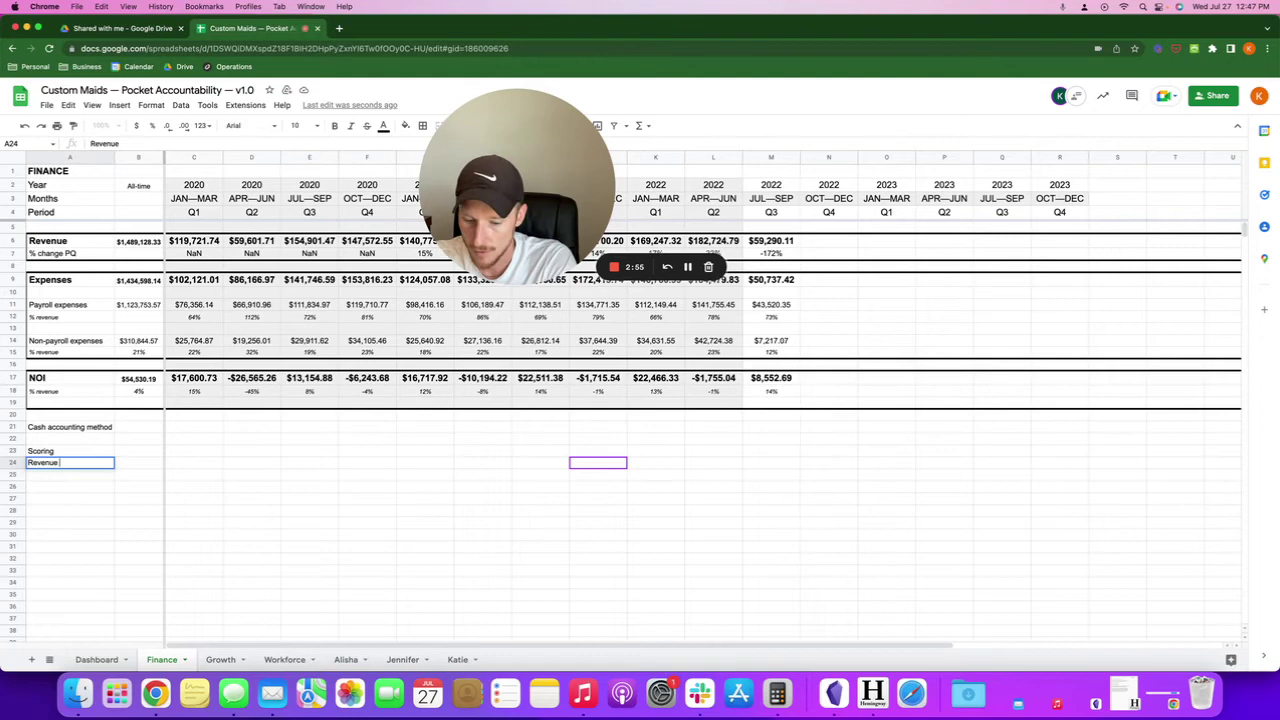
{"action": "type", "text": "growth"}
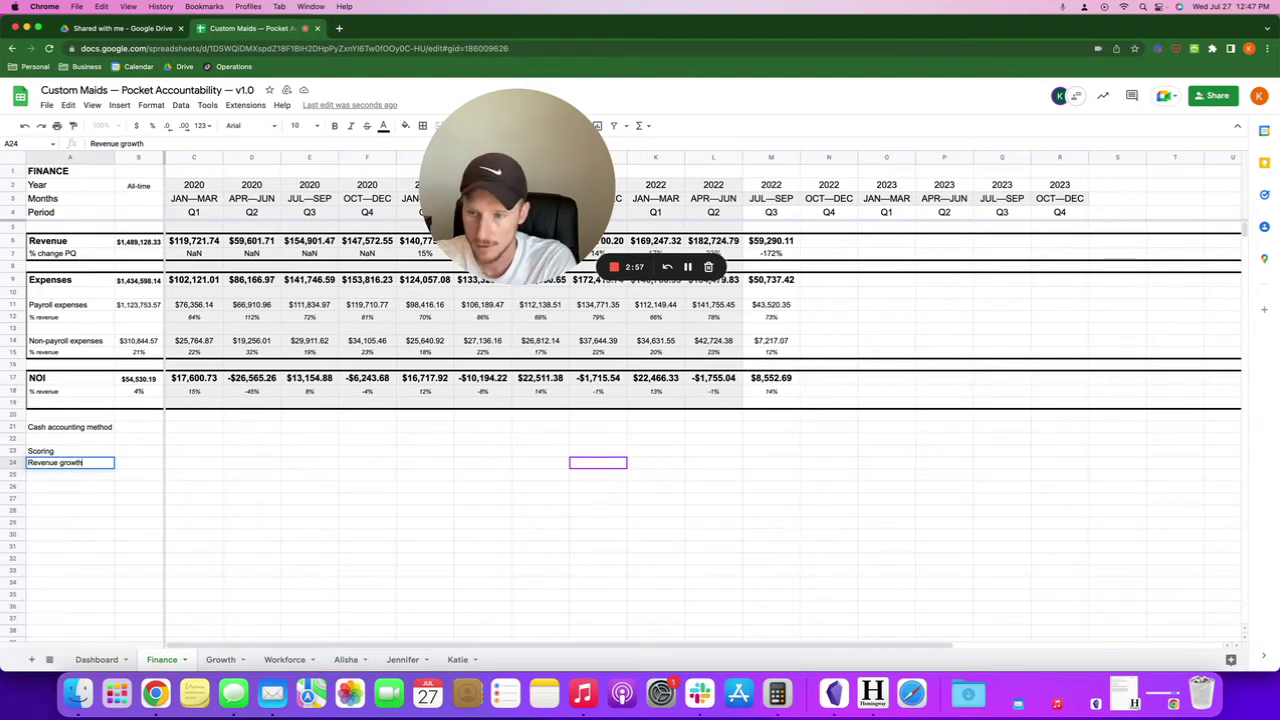
{"action": "key", "text": "Tab"}
{"action": "type", "text": "%"}
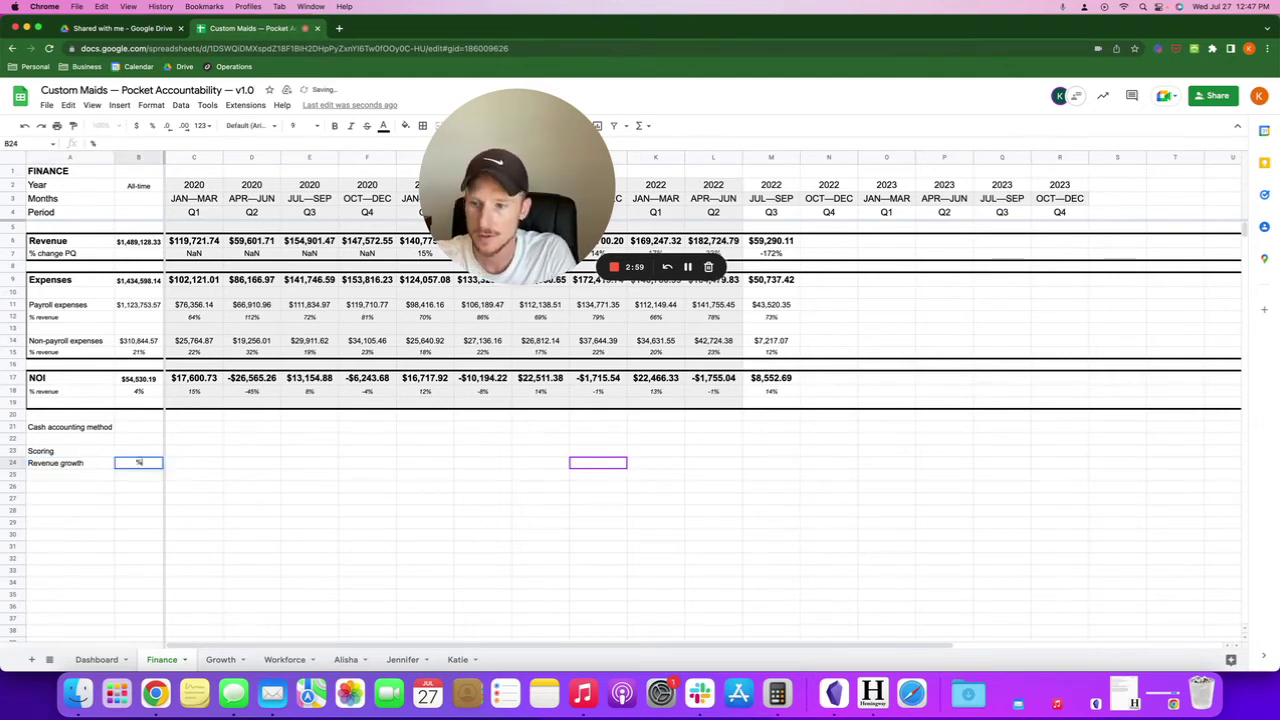
{"action": "key", "text": "Return"}
{"action": "key", "text": "Up"}
{"action": "key", "text": "Up"}
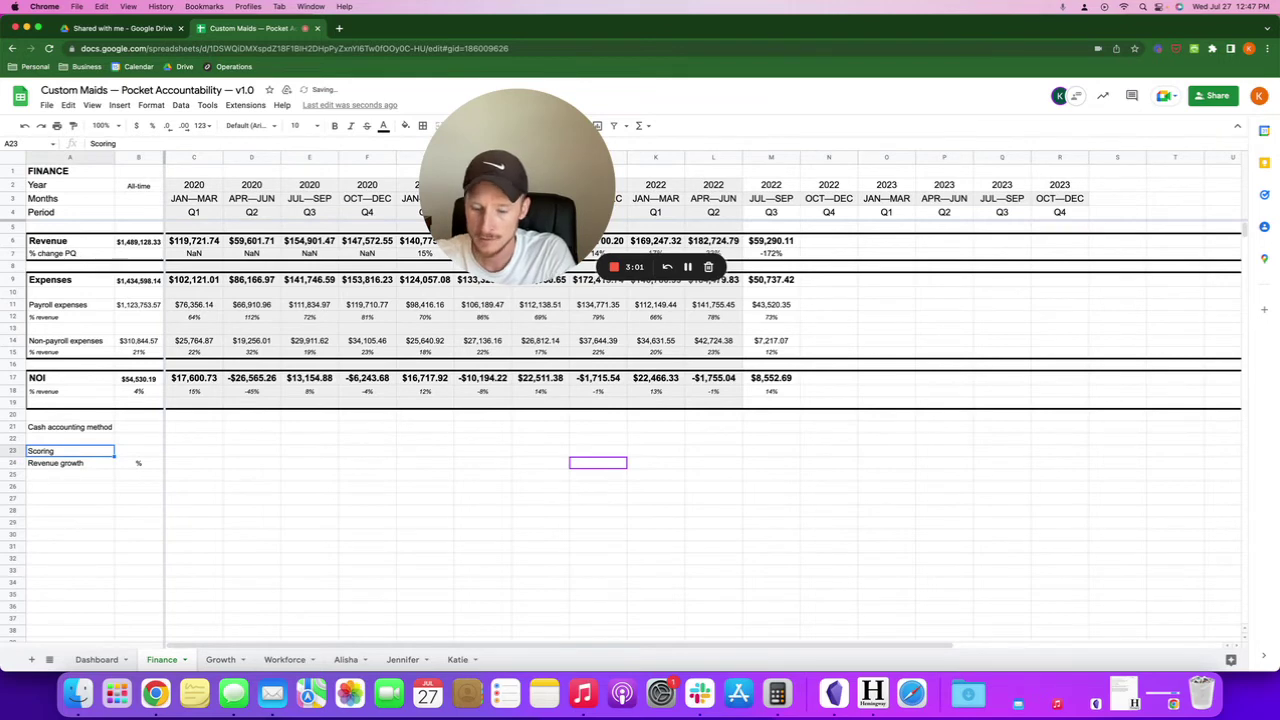
{"action": "key", "text": "ctrl+b"}
{"action": "key", "text": "Down"}
{"action": "key", "text": "Down"}
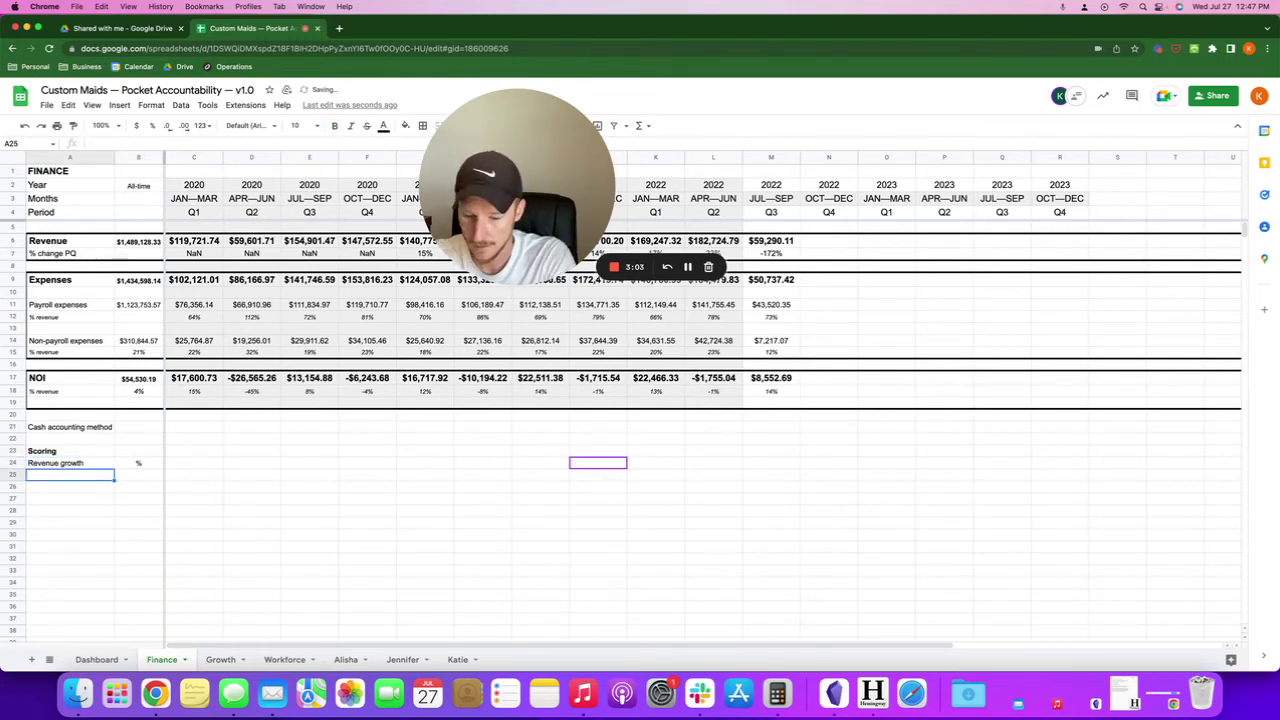
Add an NOI row with % in column B
{"action": "type", "text": "NOI"}
{"action": "key", "text": "Tab"}
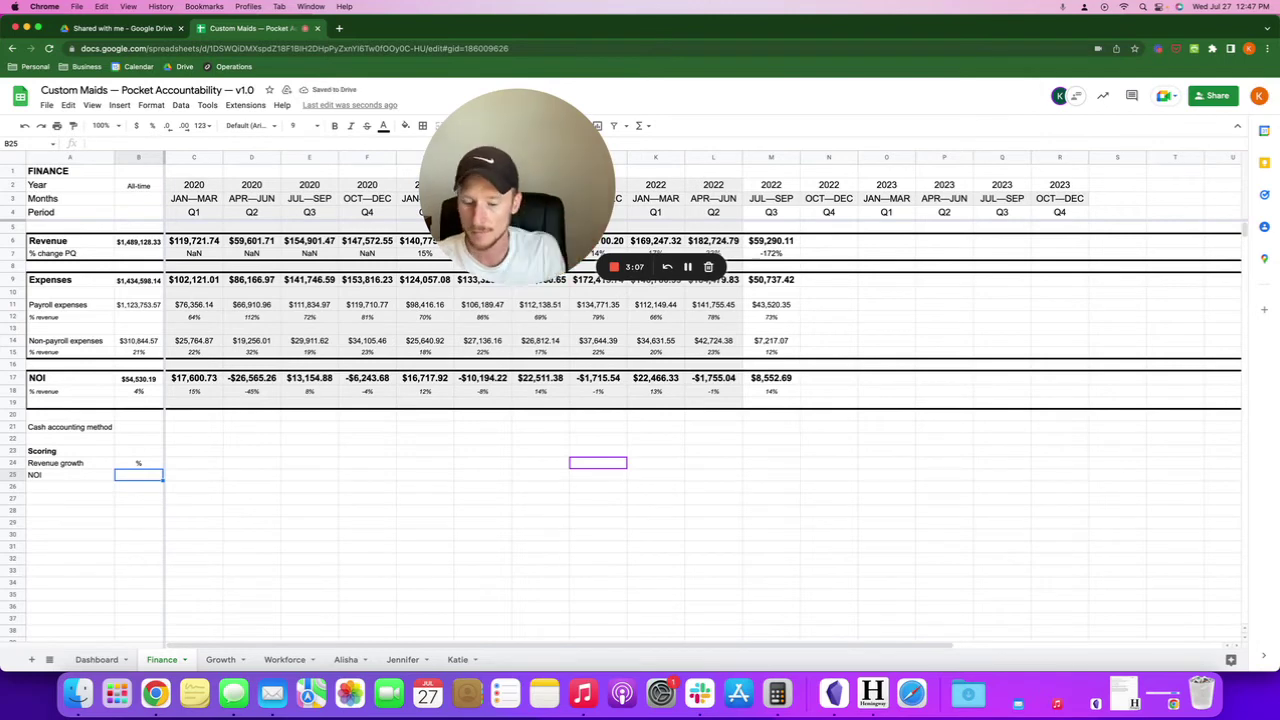
{"action": "type", "text": "%"}
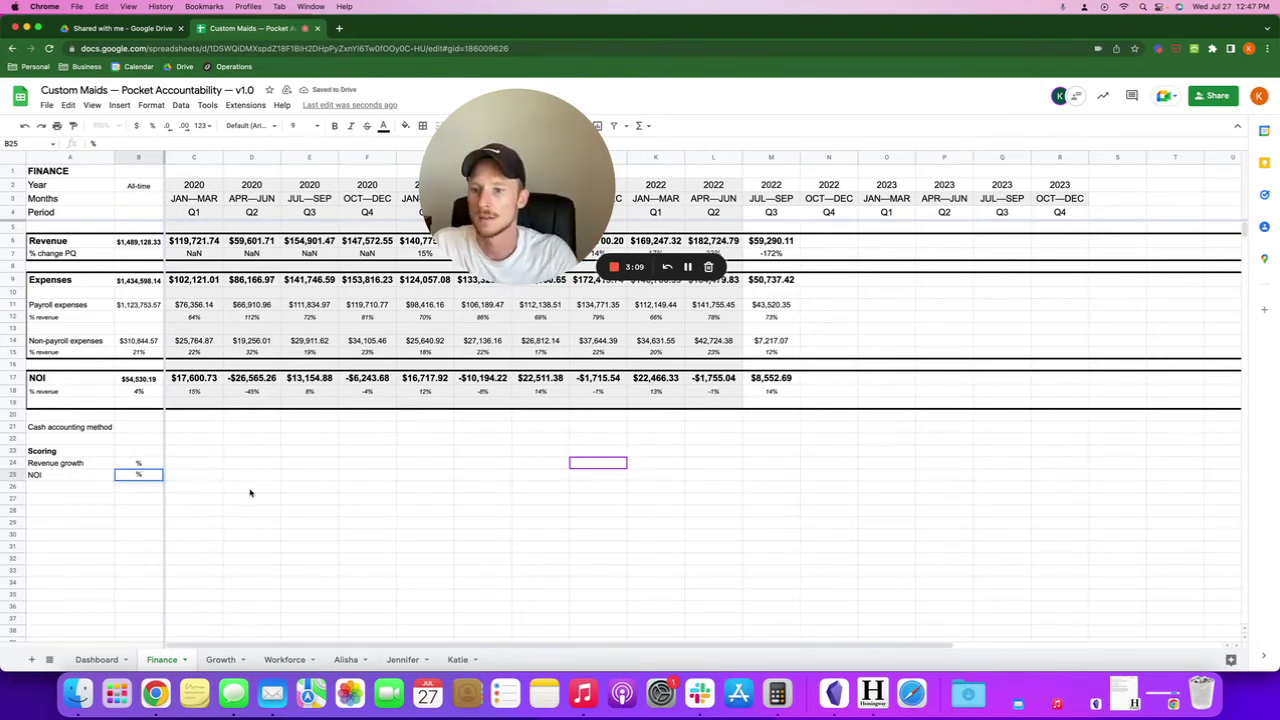
On the Growth sheet, enter a bold Scoring heading in A30 below VIP Clients
{"action": "left_click", "coordinate": [220, 660]}
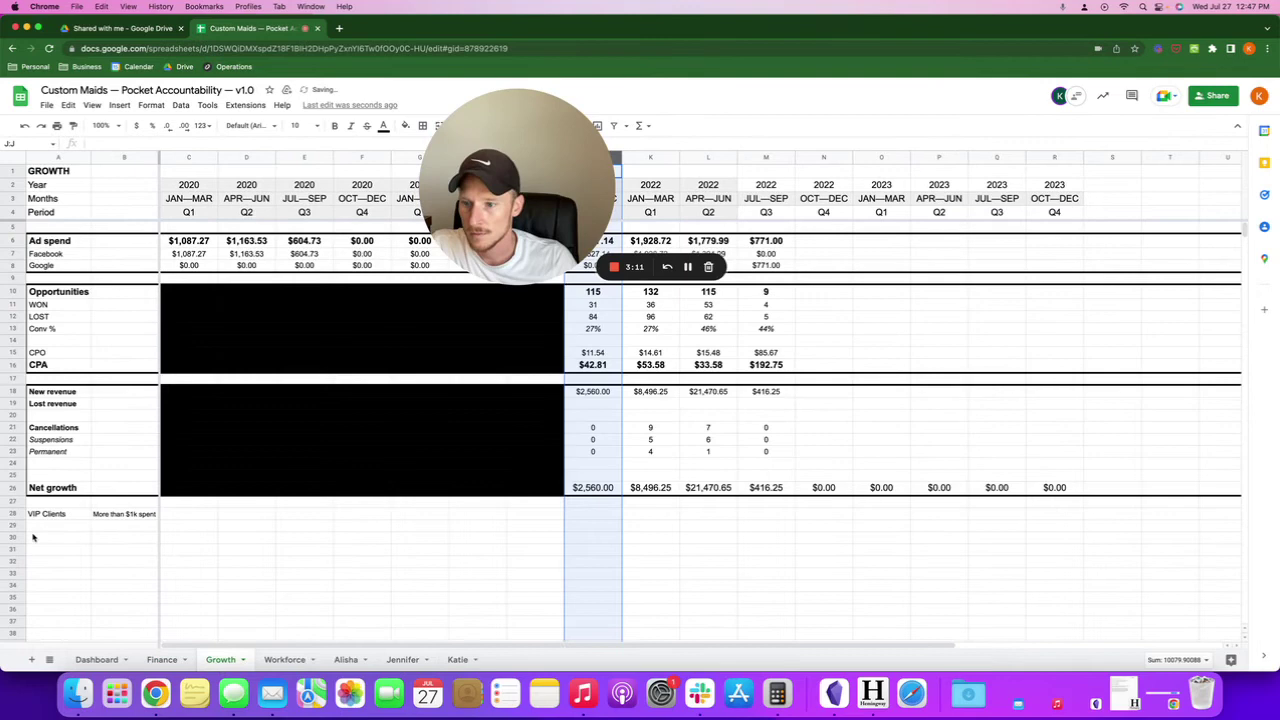
{"action": "left_click", "coordinate": [33, 539]}
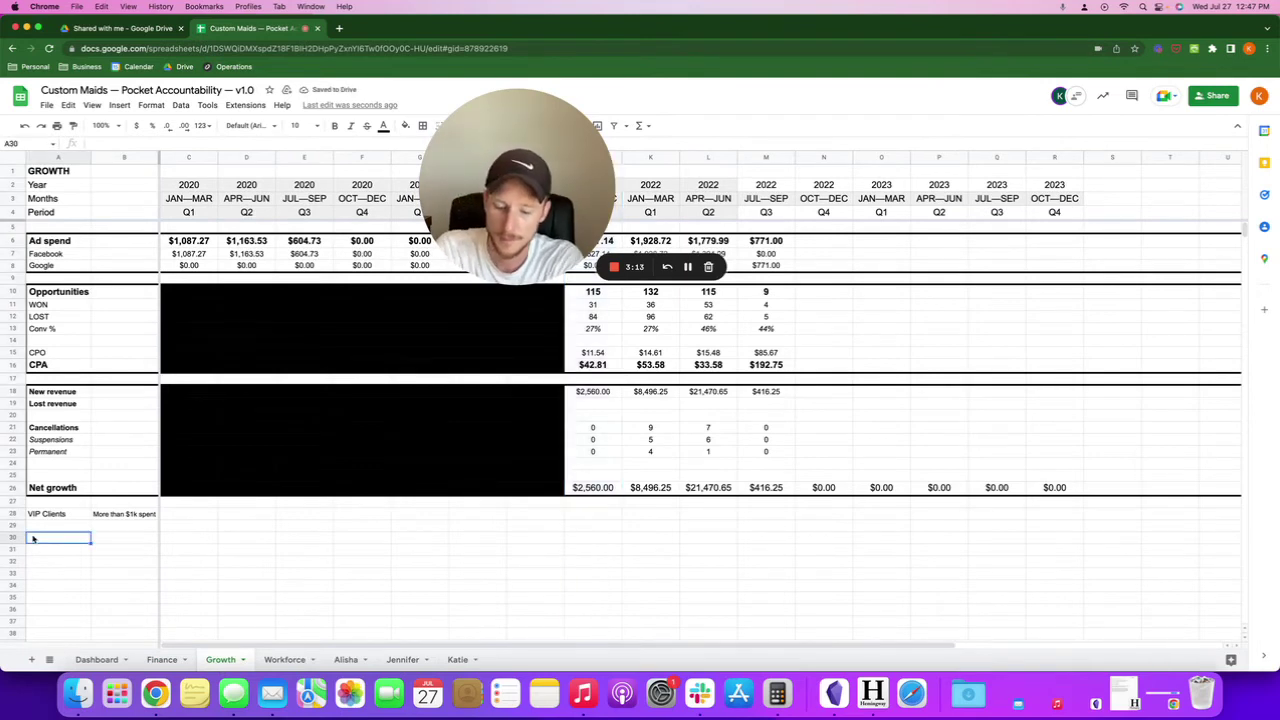
{"action": "type", "text": "Sci"}
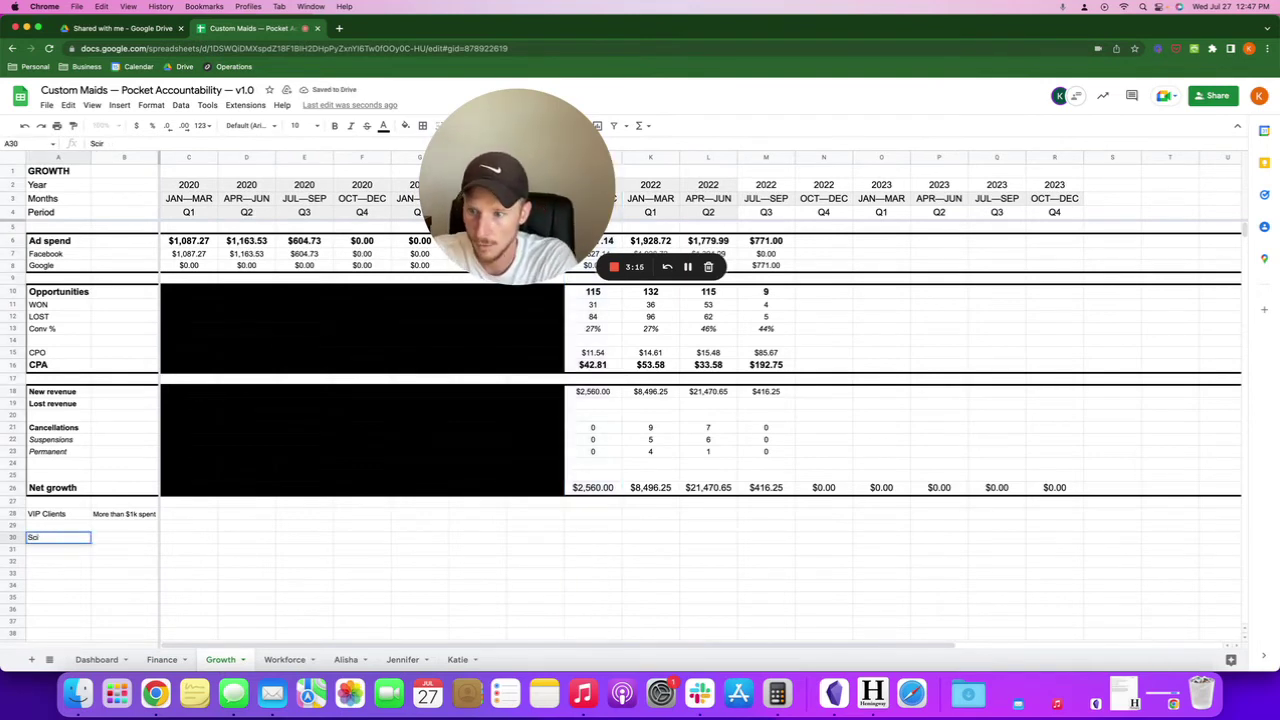
{"action": "key", "text": "BackSpace"}
{"action": "type", "text": "oring"}
{"action": "key", "text": "Return"}
{"action": "key", "text": "Up"}
{"action": "key", "text": "ctrl+b"}
{"action": "key", "text": "Down"}
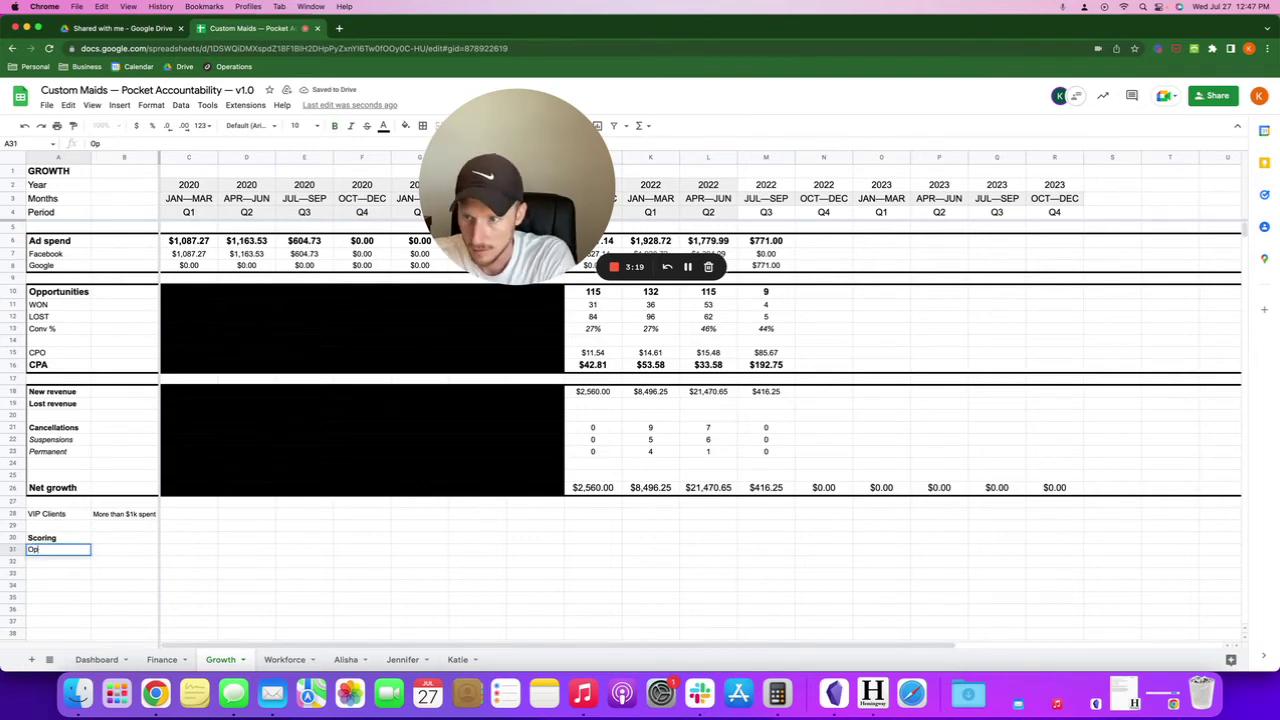
List Opportunities, WON and Conv % under the Scoring heading
{"action": "type", "text": "portunities"}
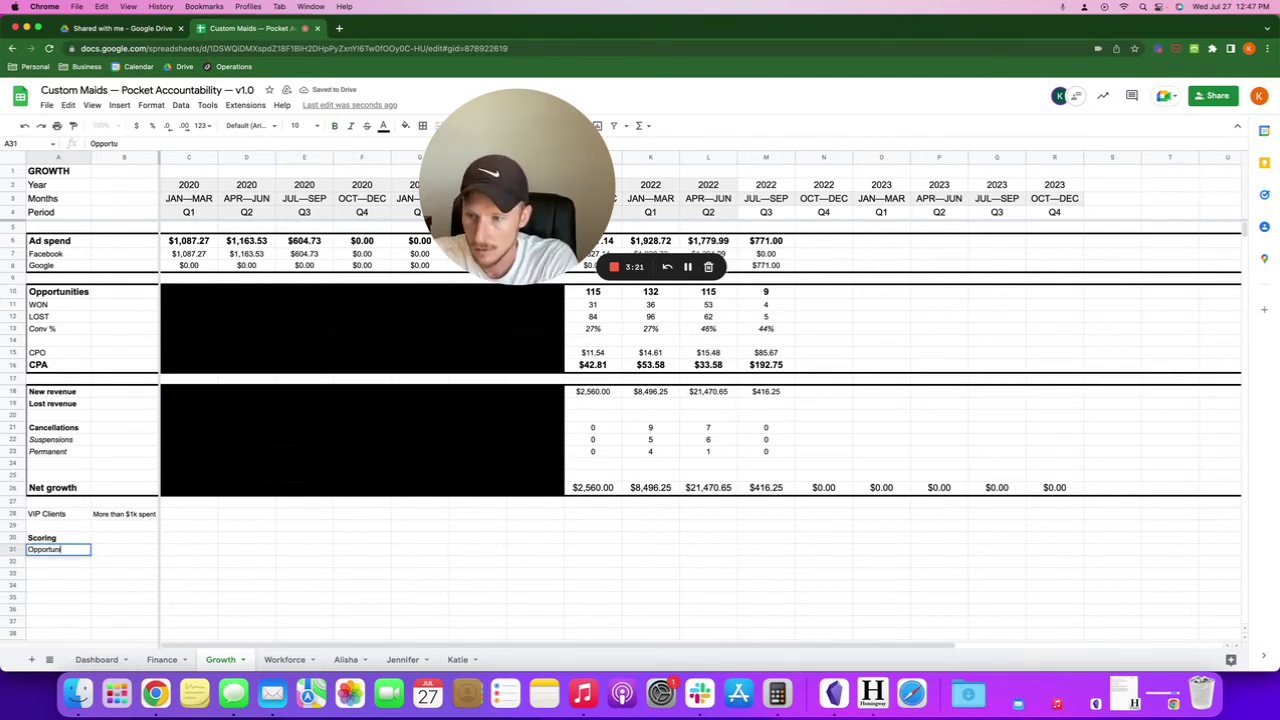
{"action": "key", "text": "Return"}
{"action": "type", "text": "WON"}
{"action": "key", "text": "Return"}
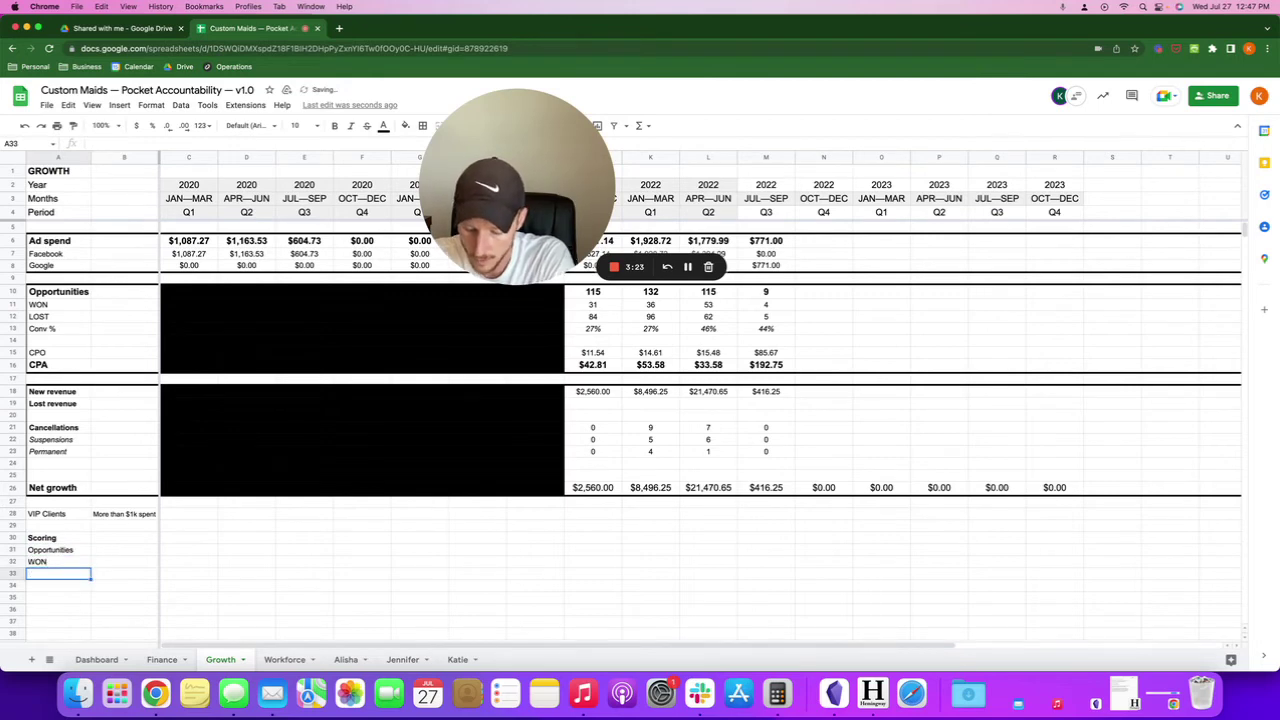
{"action": "type", "text": "Conv"}
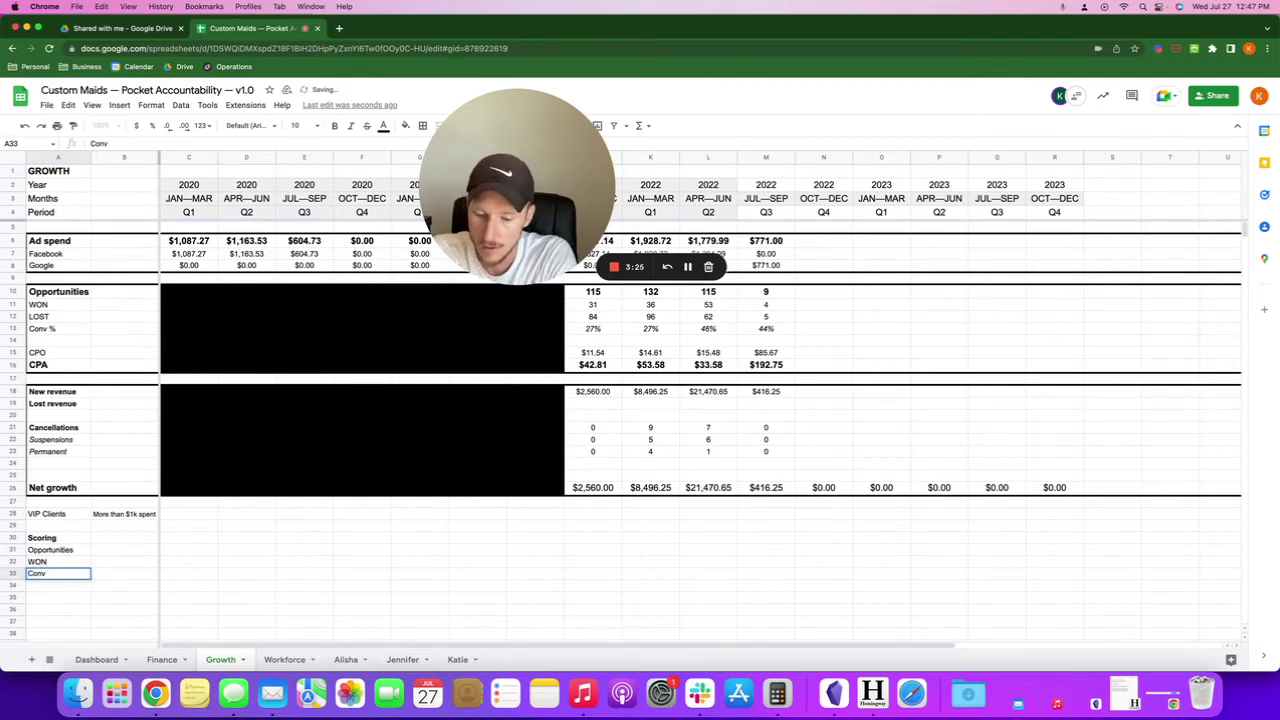
{"action": "type", "text": " %"}
{"action": "key", "text": "Return"}
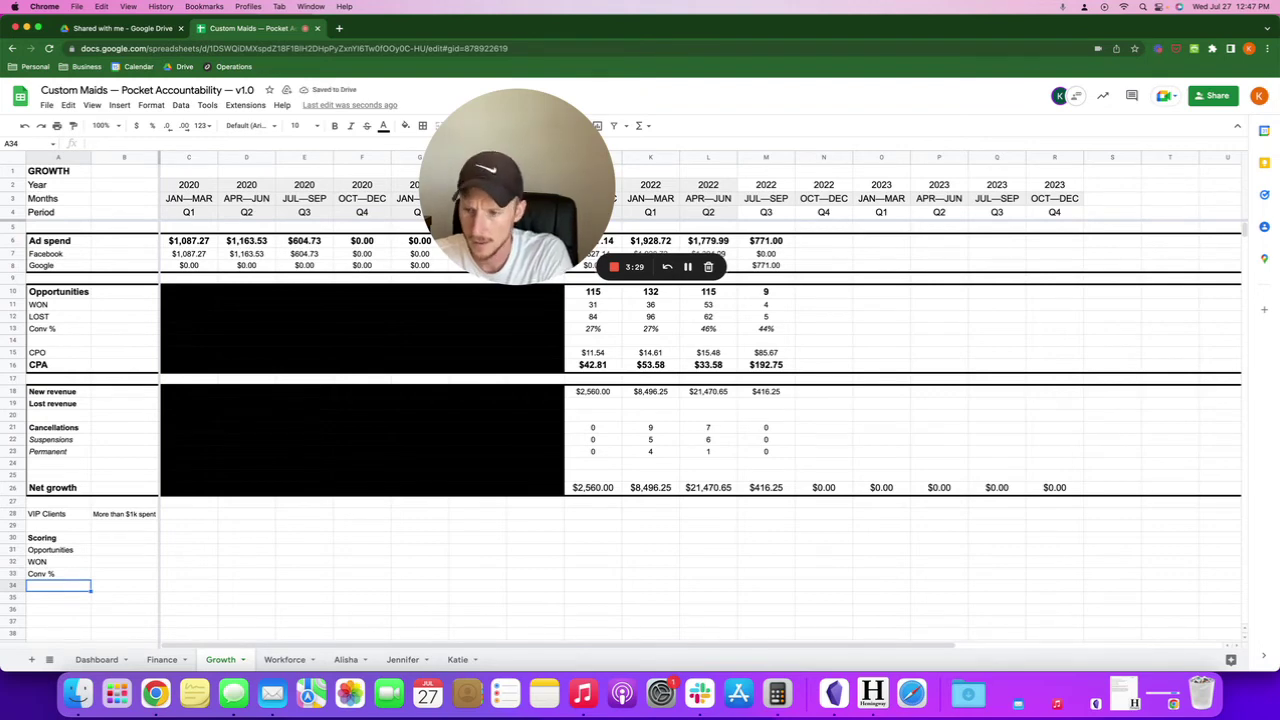
Leave a blank row and add a New revenue label
{"action": "left_click", "coordinate": [58, 597]}
{"action": "type", "text": "New reveu"}
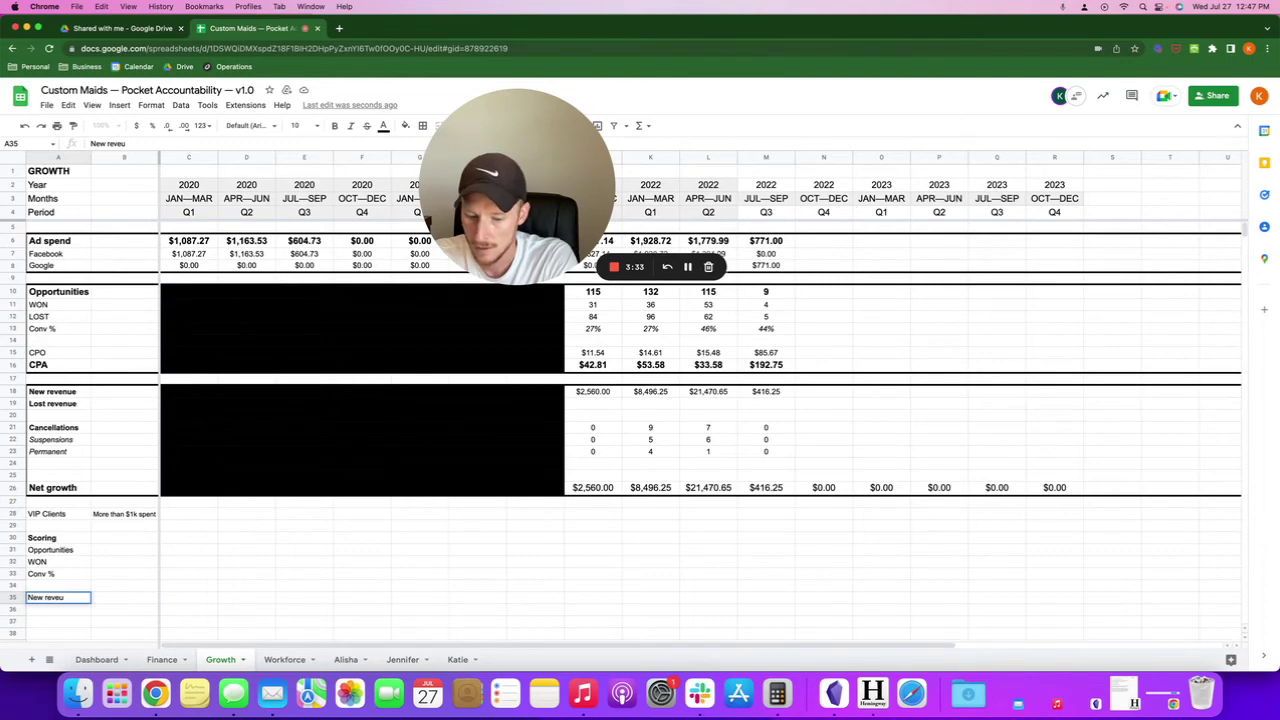
{"action": "key", "text": "BackSpace"}
{"action": "type", "text": "nue"}
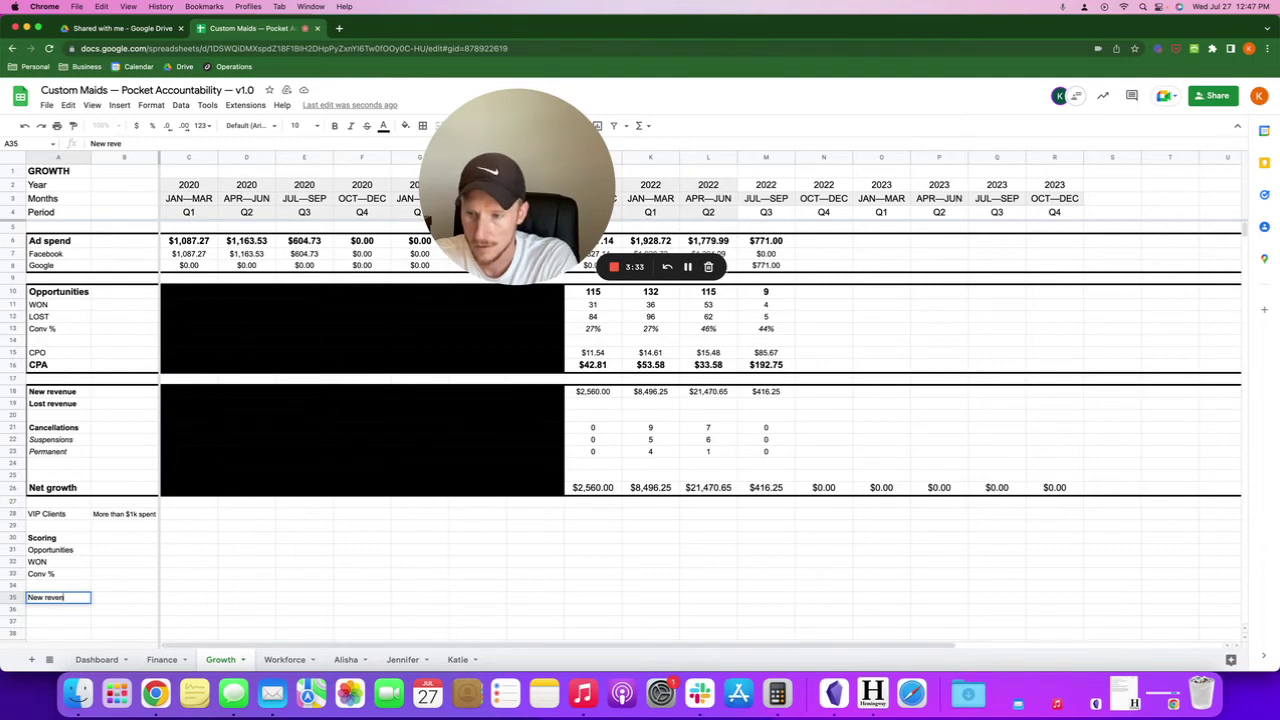
{"action": "key", "text": "Return"}
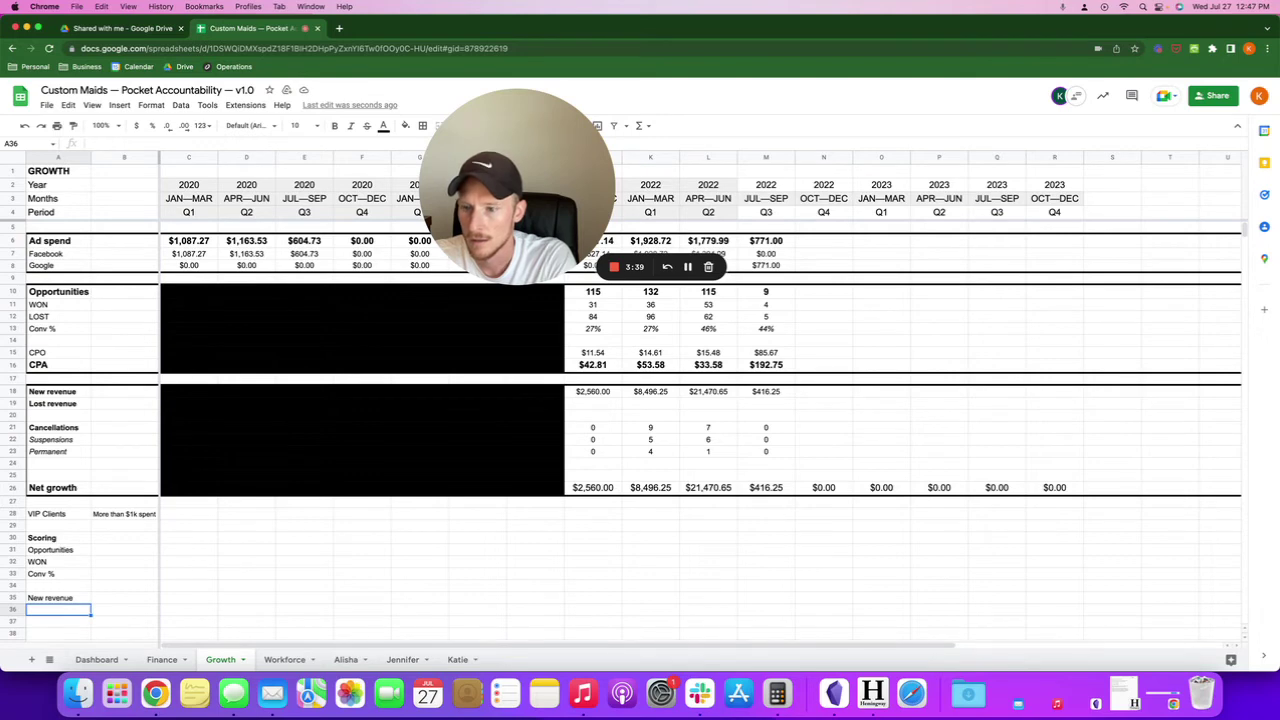
Copy New revenue one row down and put a CPA label in its original row
{"action": "left_click", "coordinate": [52, 600]}
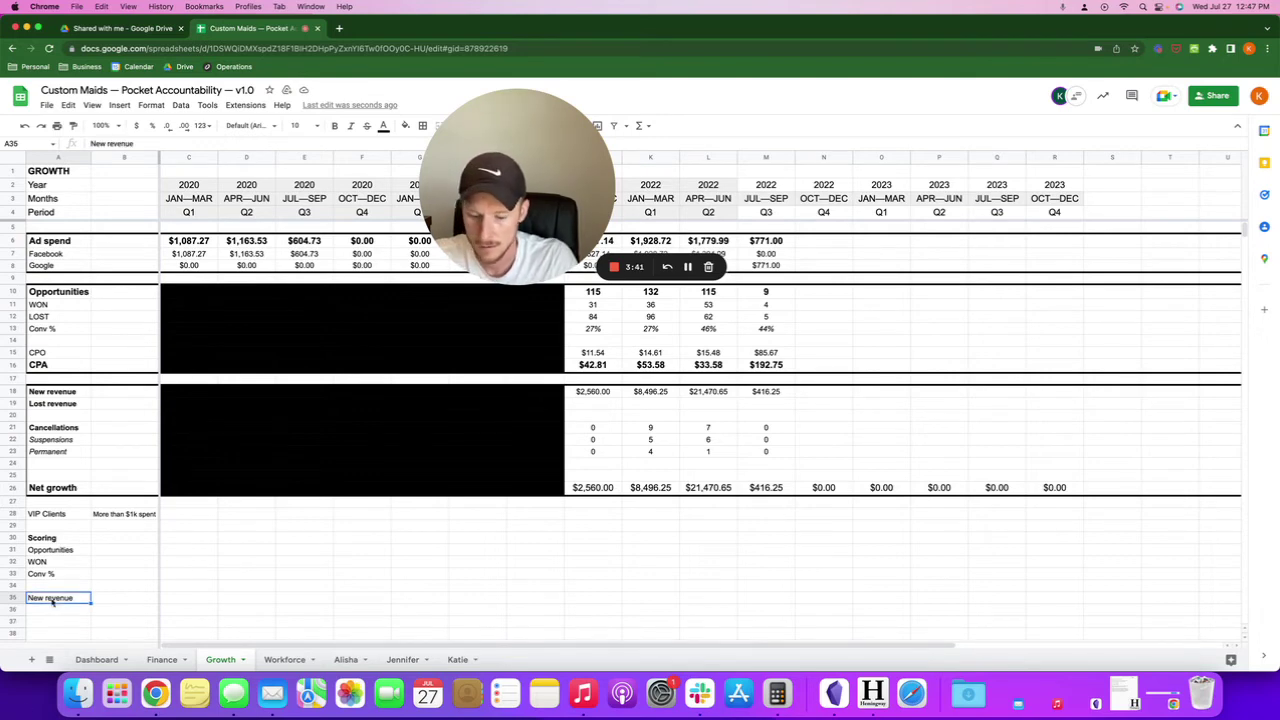
{"action": "key", "text": "super+c"}
{"action": "key", "text": "Down"}
{"action": "key", "text": "super+v"}
{"action": "key", "text": "Up"}
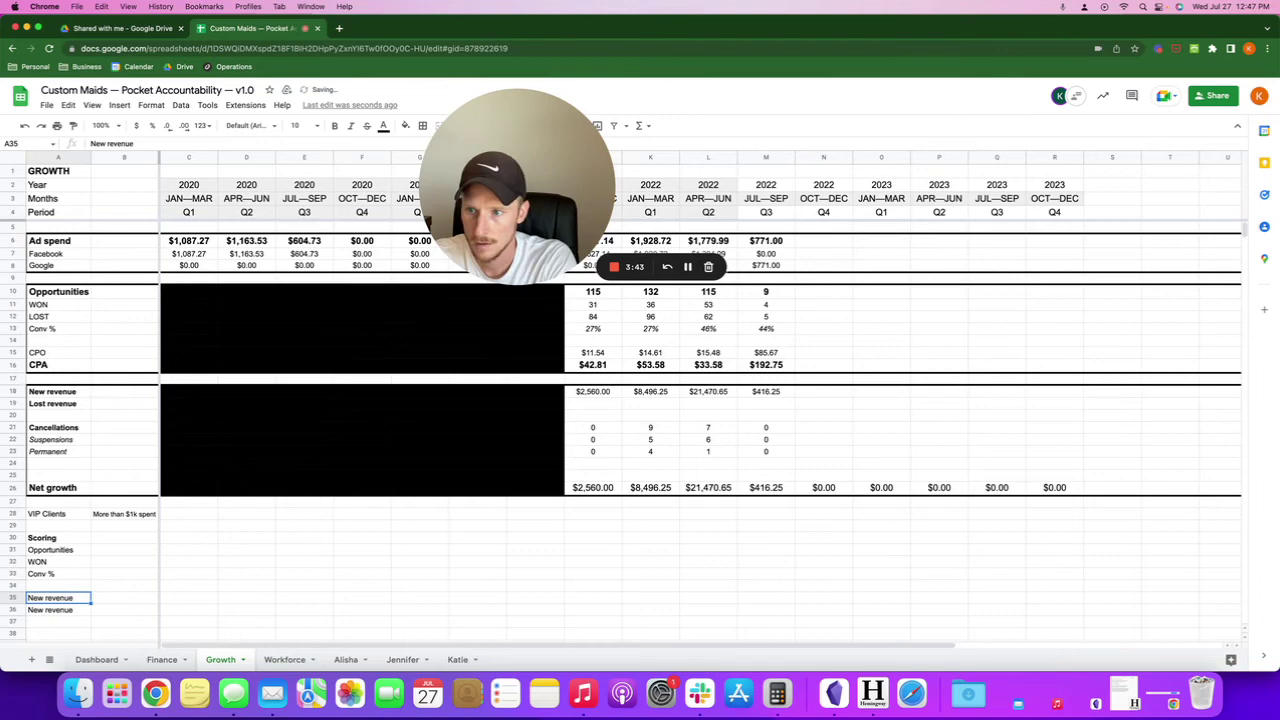
{"action": "type", "text": "CPA"}
{"action": "key", "text": "Return"}
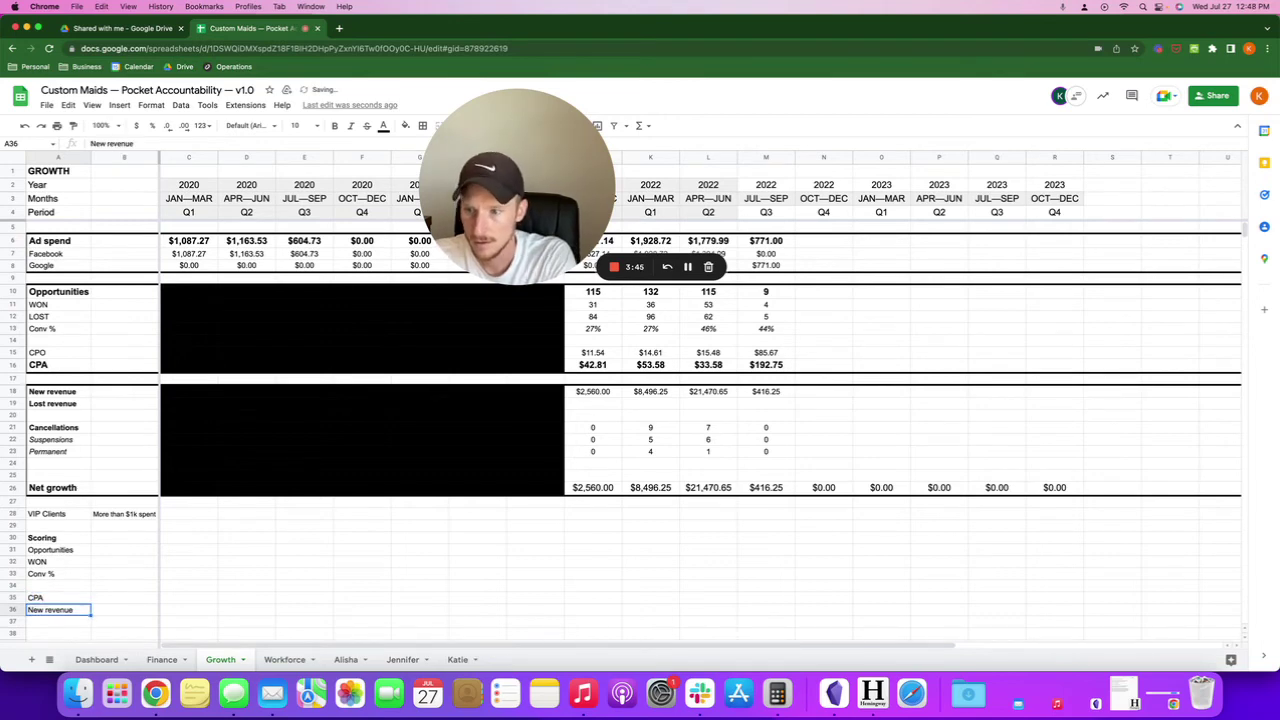
{"action": "key", "text": "Up"}
Describe CPA as 'Cost per acquisition' in column B beside it
{"action": "left_click", "coordinate": [124, 597]}
{"action": "type", "text": "Cost per"}
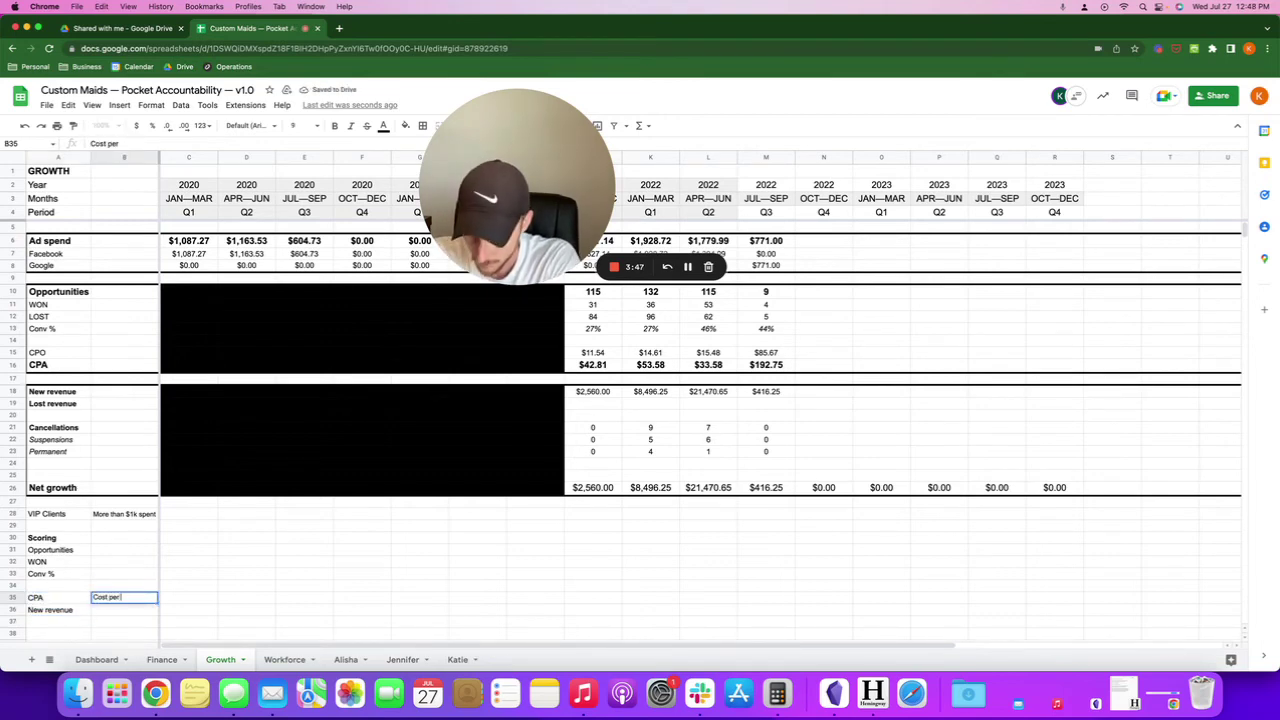
{"action": "type", "text": " acquisition"}
{"action": "key", "text": "Return"}
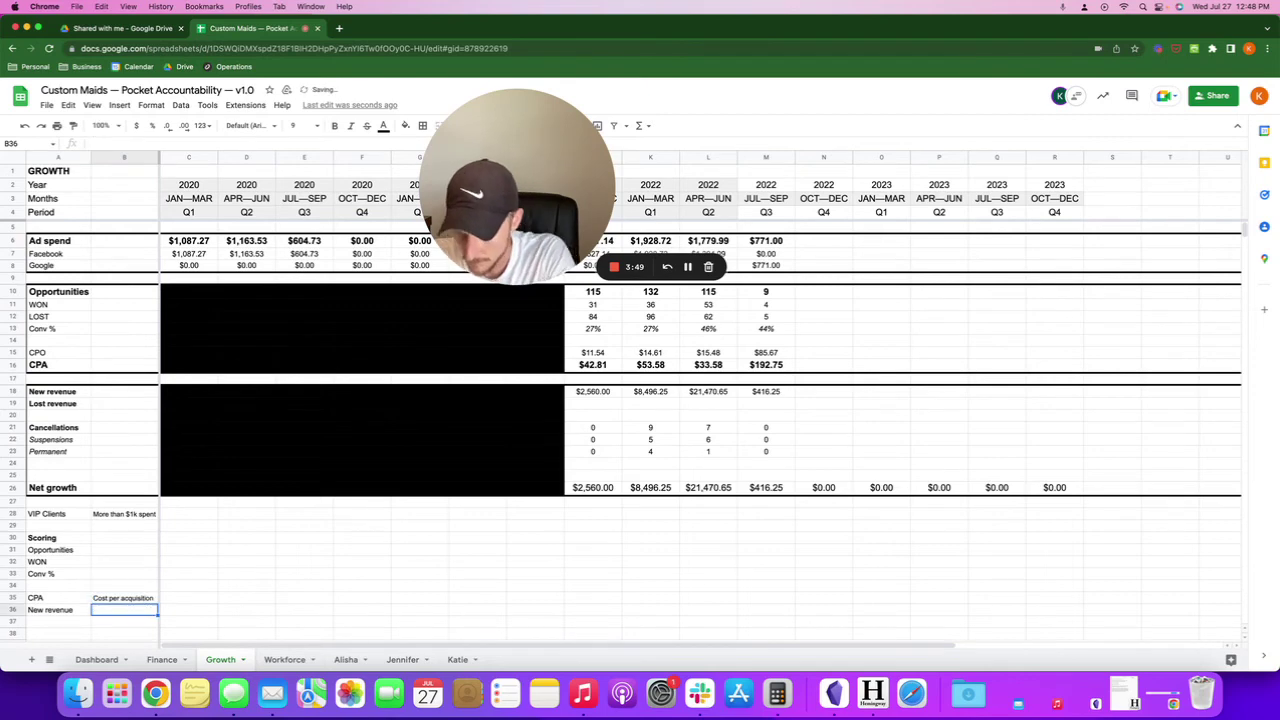
{"action": "key", "text": "Up"}
{"action": "key", "text": "Up"}
{"action": "key", "text": "Up"}
{"action": "key", "text": "Up"}
{"action": "key", "text": "Up"}
{"action": "key", "text": "Up"}
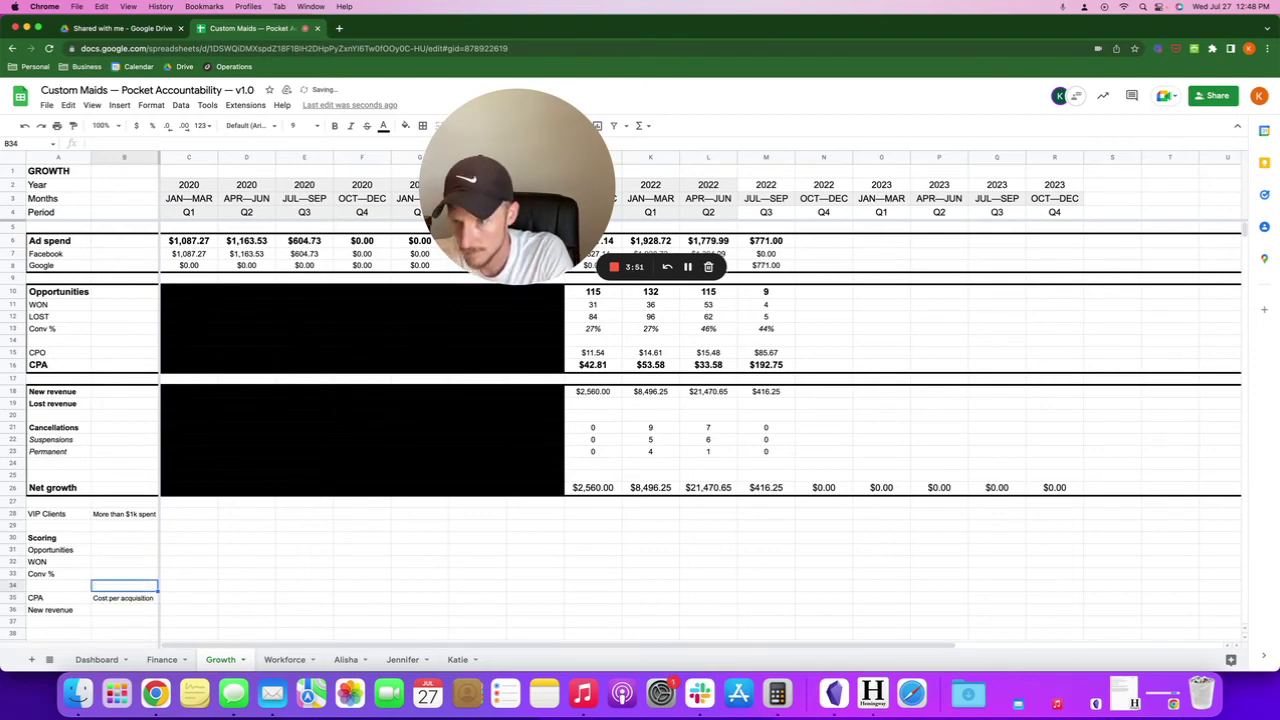
{"action": "key", "text": "Down"}
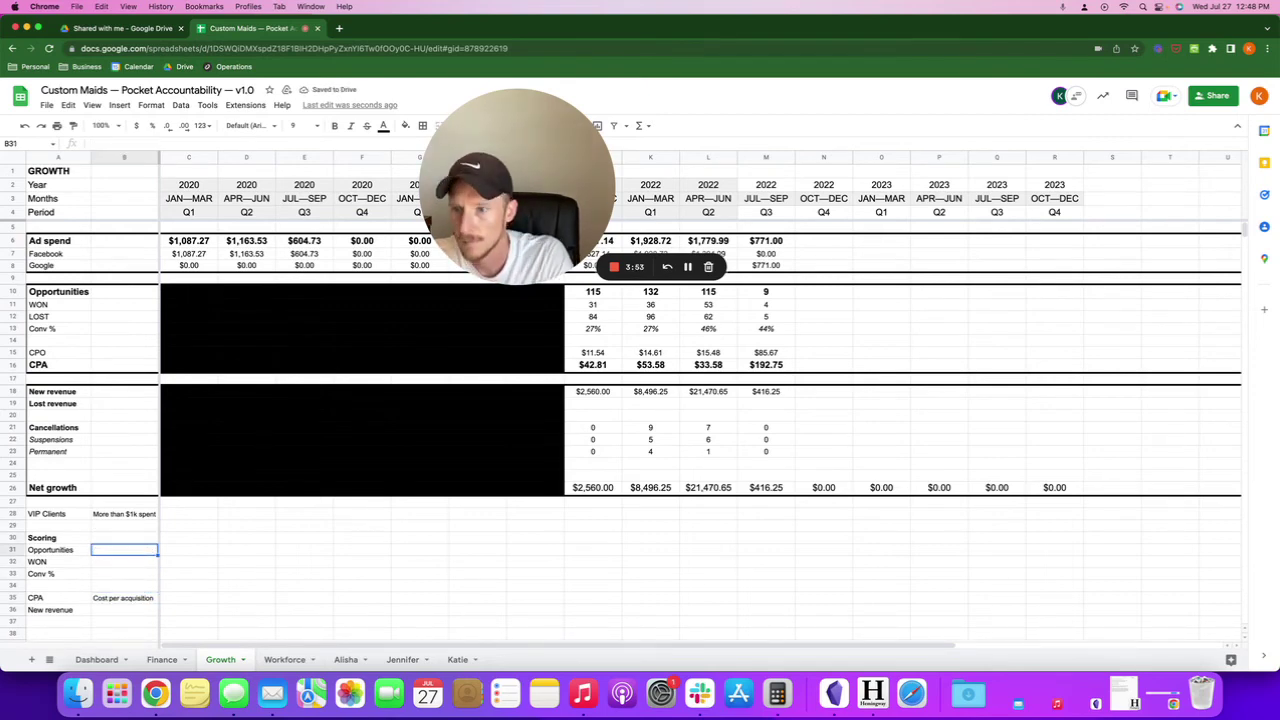
On the Workforce sheet, add a bold Scoring heading in A15 below Ad spend
{"action": "left_click", "coordinate": [138, 520]}
{"action": "left_click", "coordinate": [280, 656]}
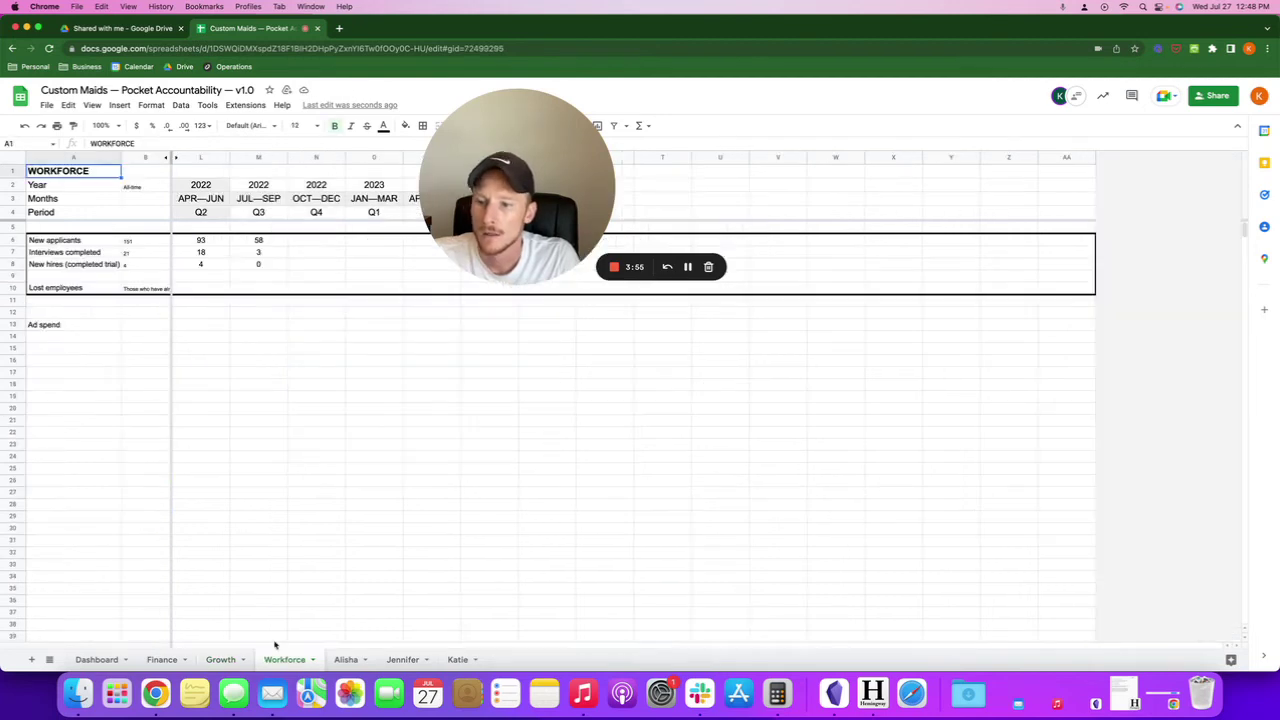
{"action": "left_click", "coordinate": [48, 350]}
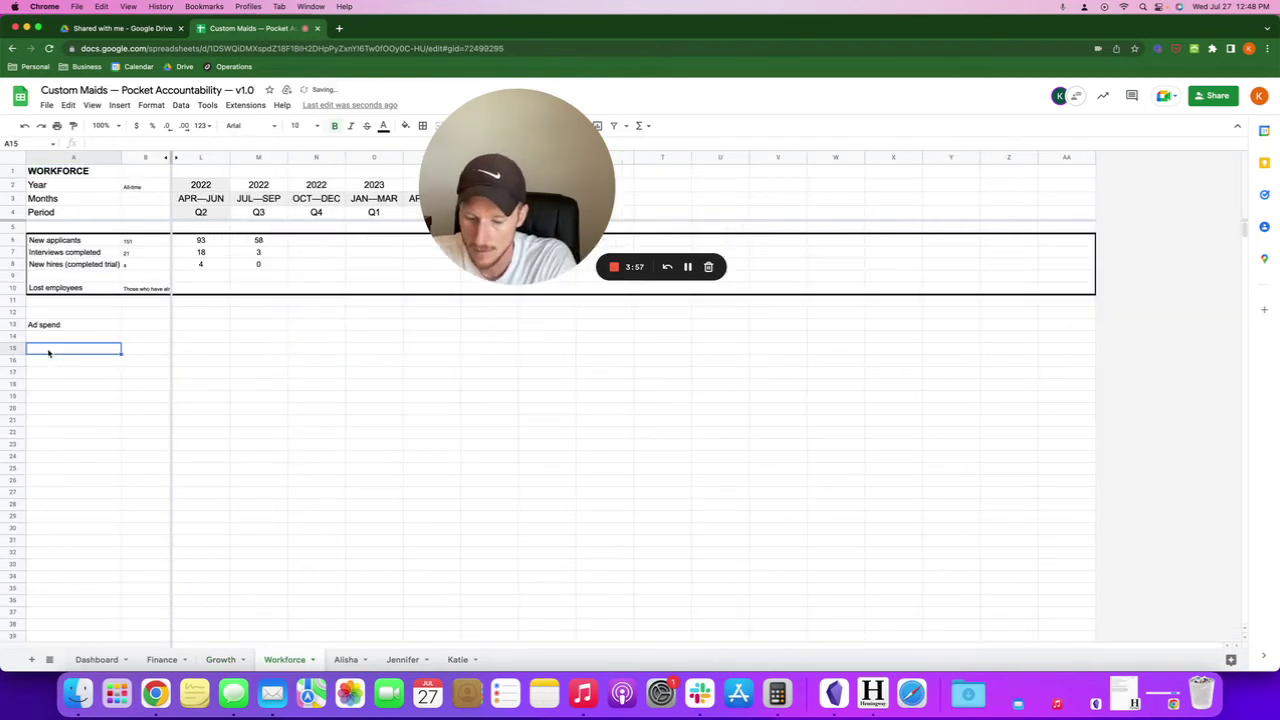
{"action": "type", "text": "Scoring"}
{"action": "key", "text": "Return"}
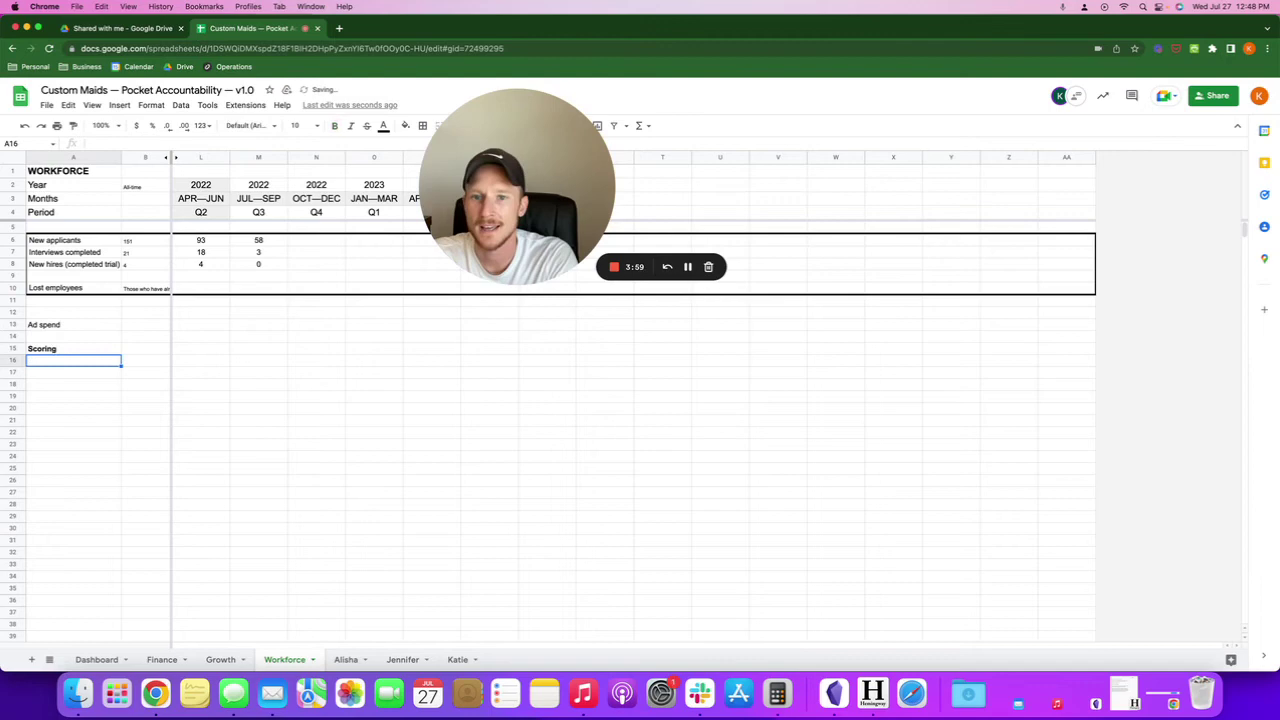